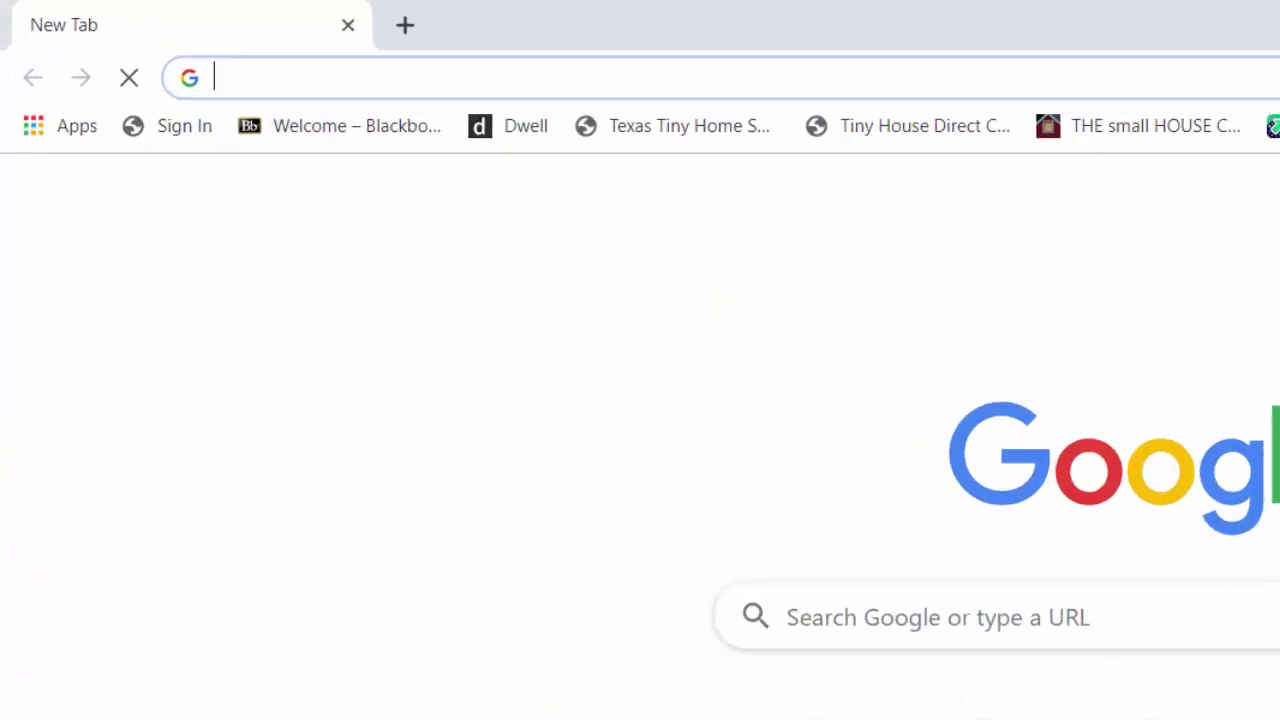
Load gradegrinder.net in Chrome to reach the Openproof Courseware home page
{"action": "type", "text": "g"}
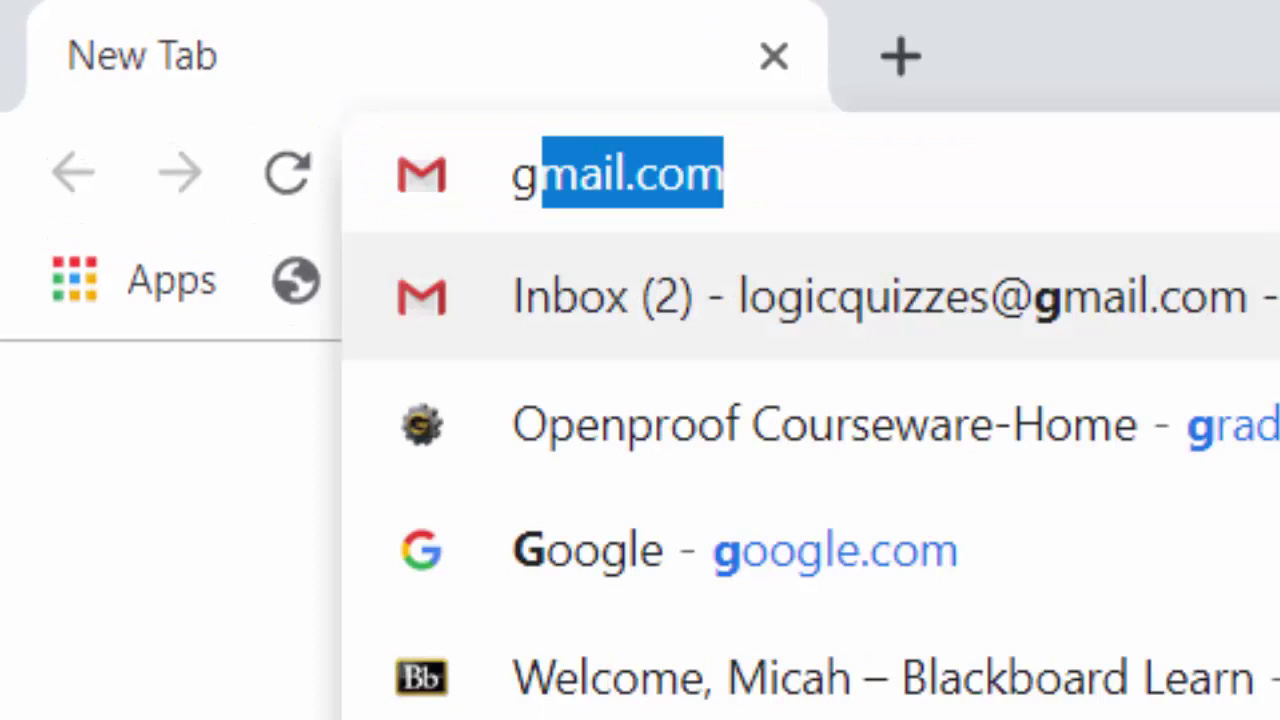
{"action": "type", "text": "rad"}
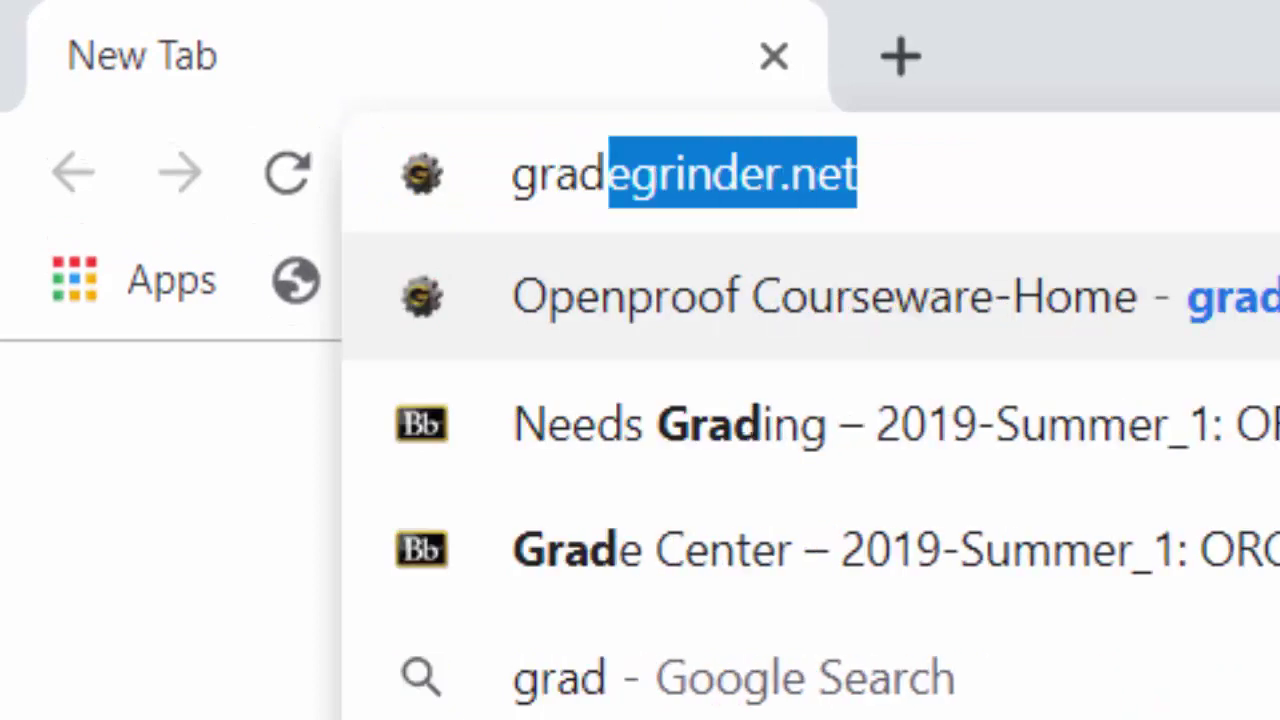
{"action": "type", "text": "egrinder.net"}
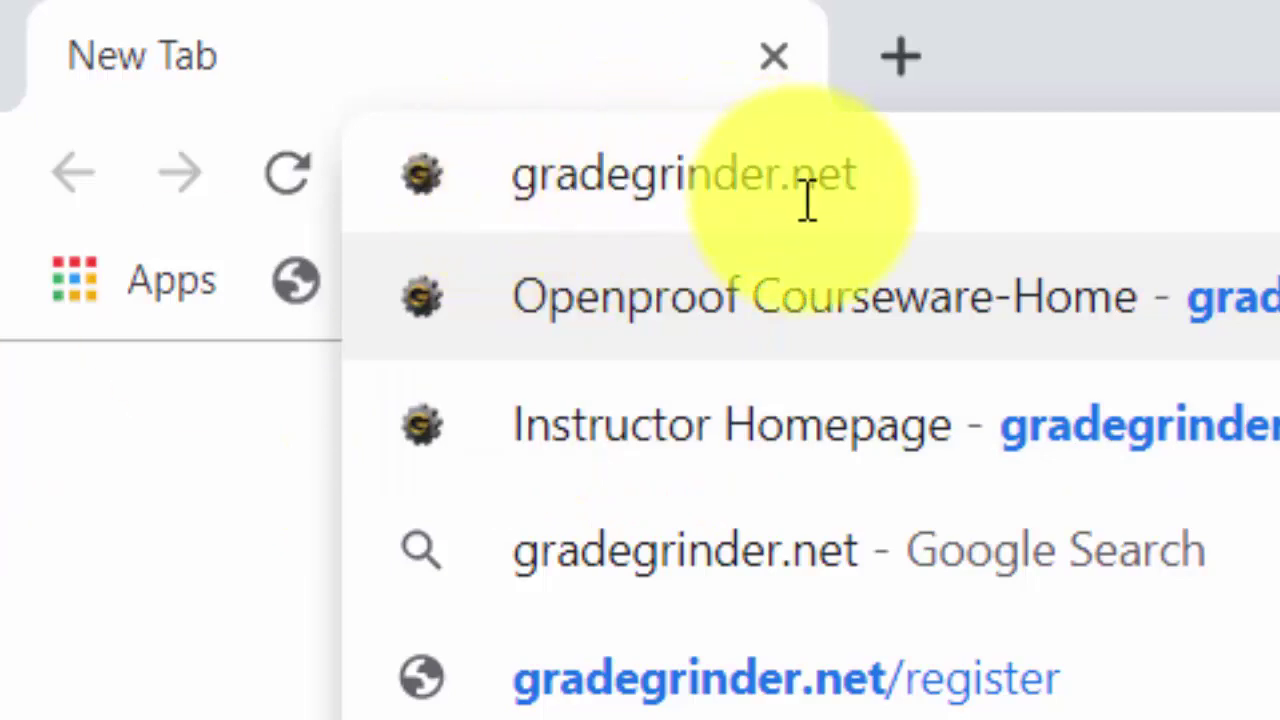
{"action": "key", "text": "Return"}
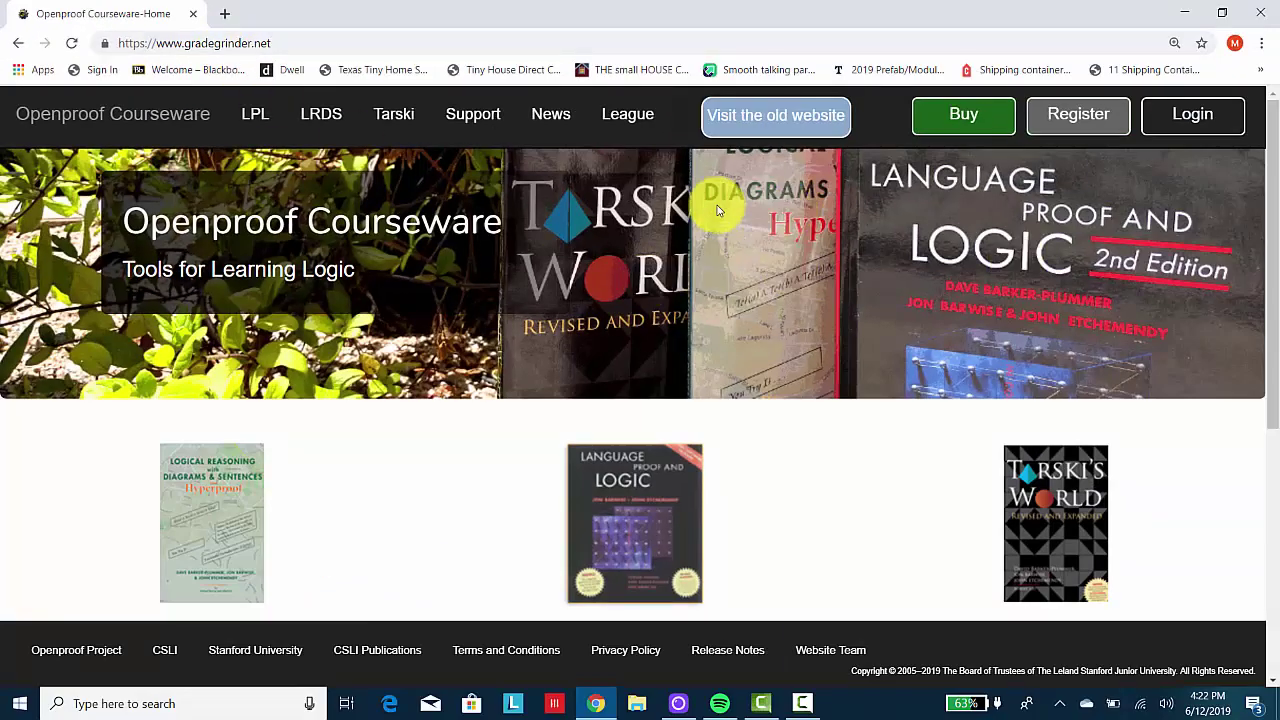
Open the Login form, fill the e-mail from the saved suggestion, and enter the password
{"action": "left_click", "coordinate": [1195, 118]}
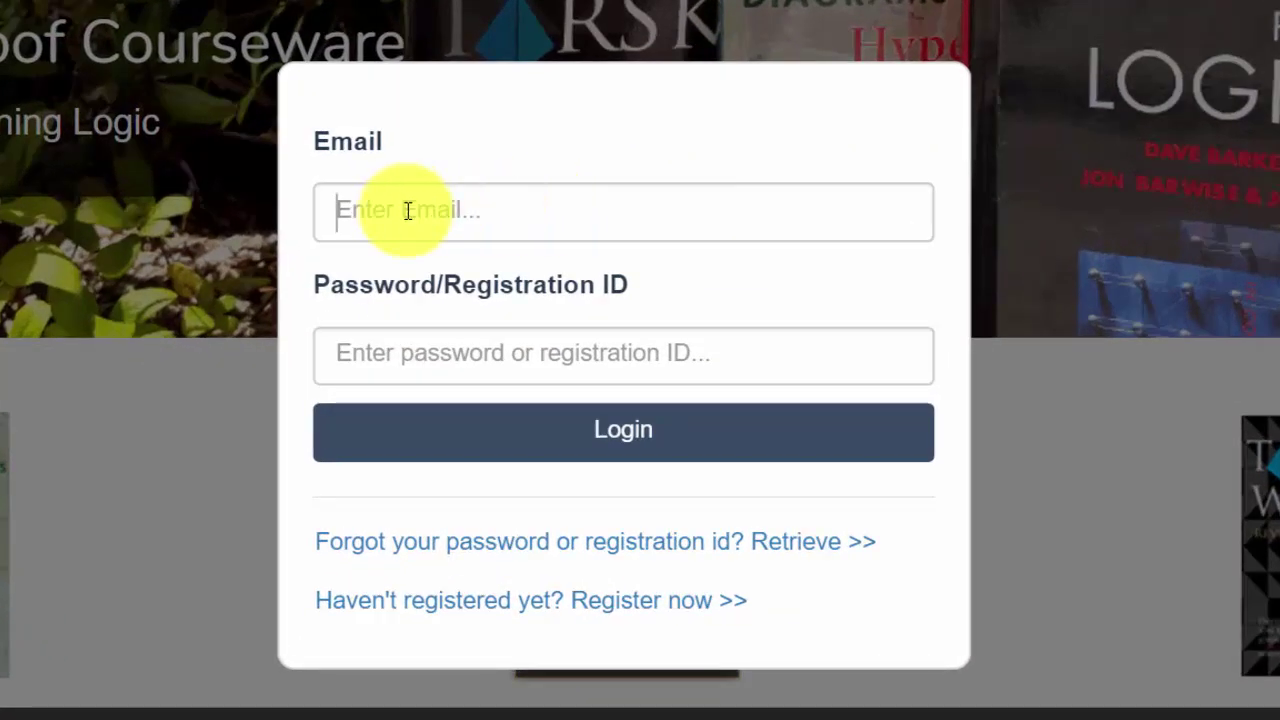
{"action": "left_click", "coordinate": [408, 211]}
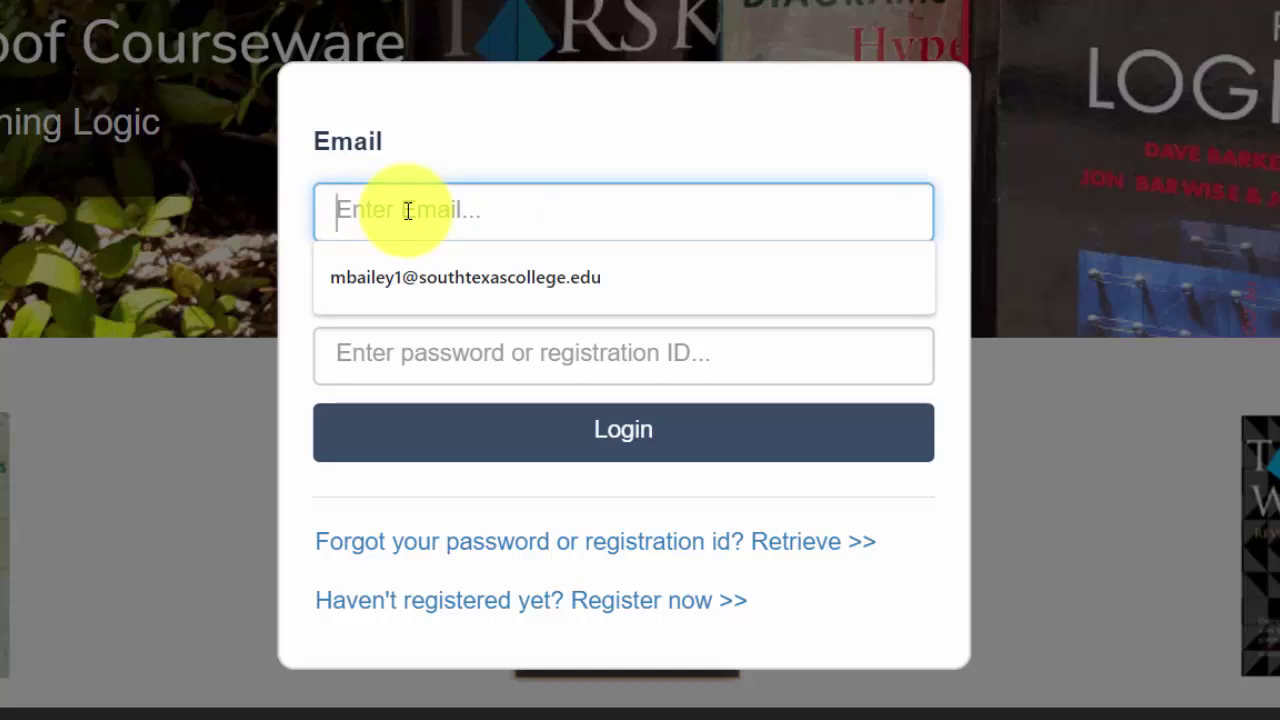
{"action": "key", "text": "Down"}
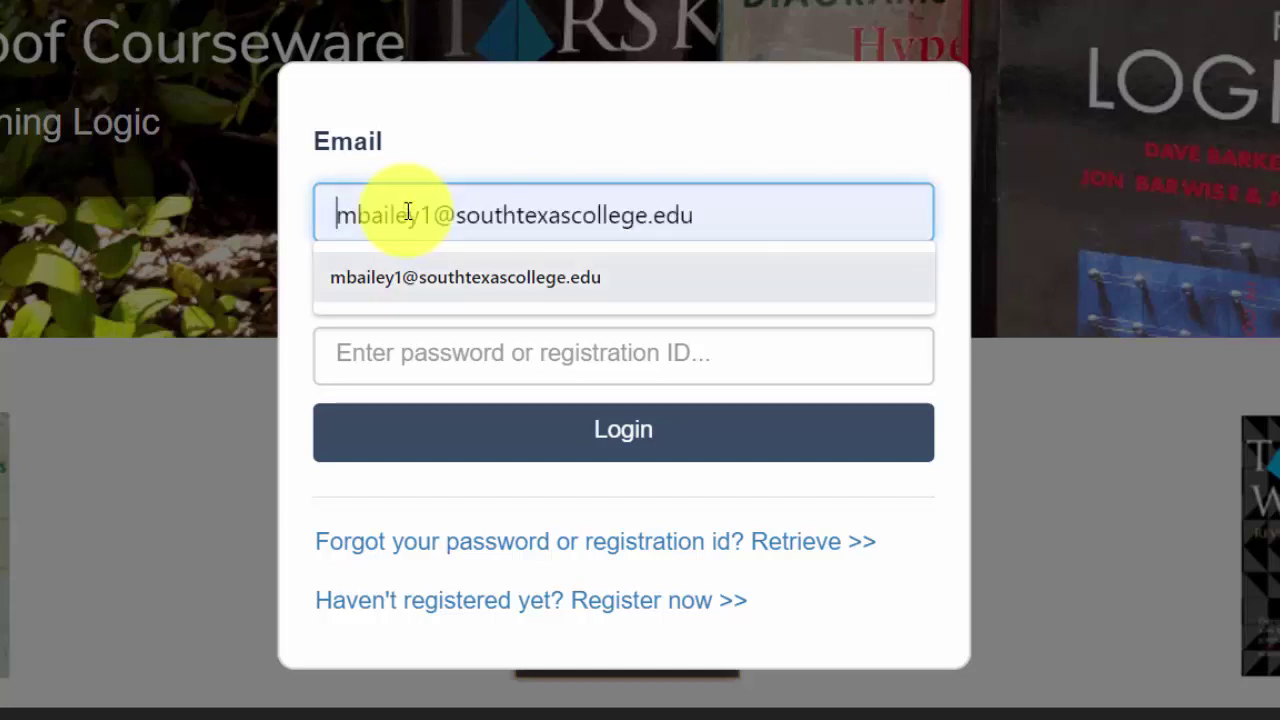
{"action": "key", "text": "Return"}
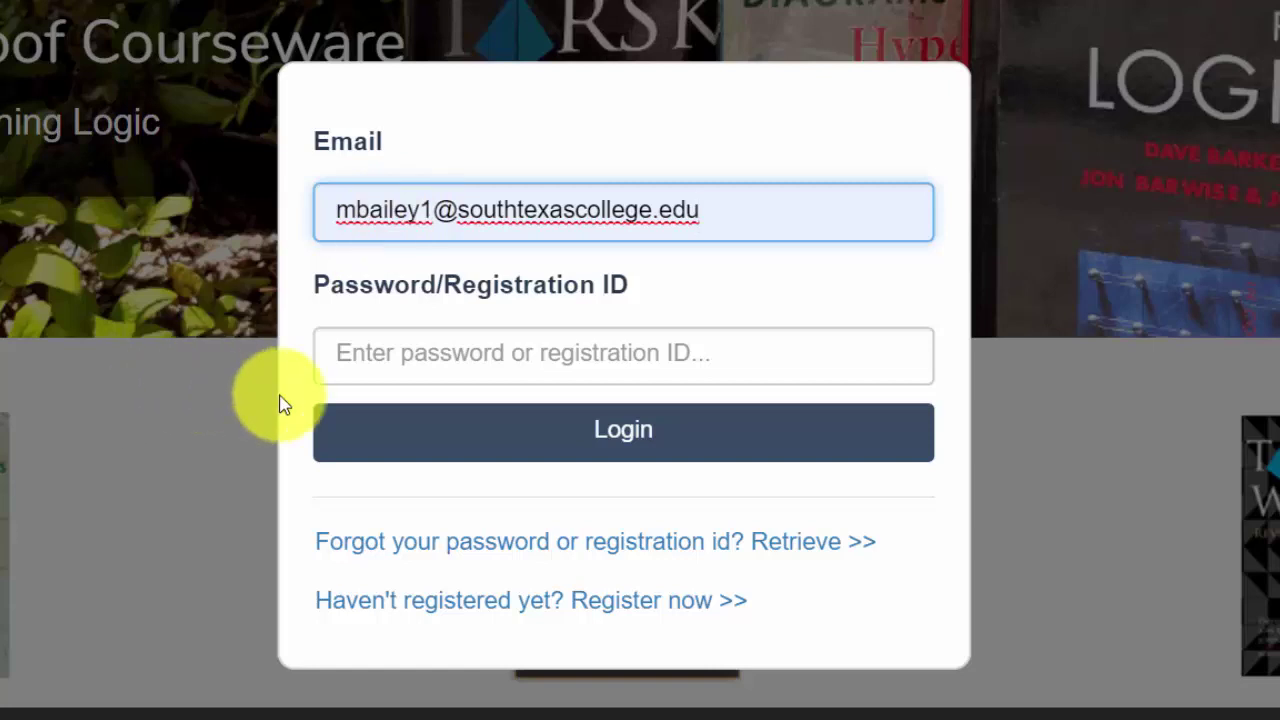
{"action": "left_click", "coordinate": [386, 354]}
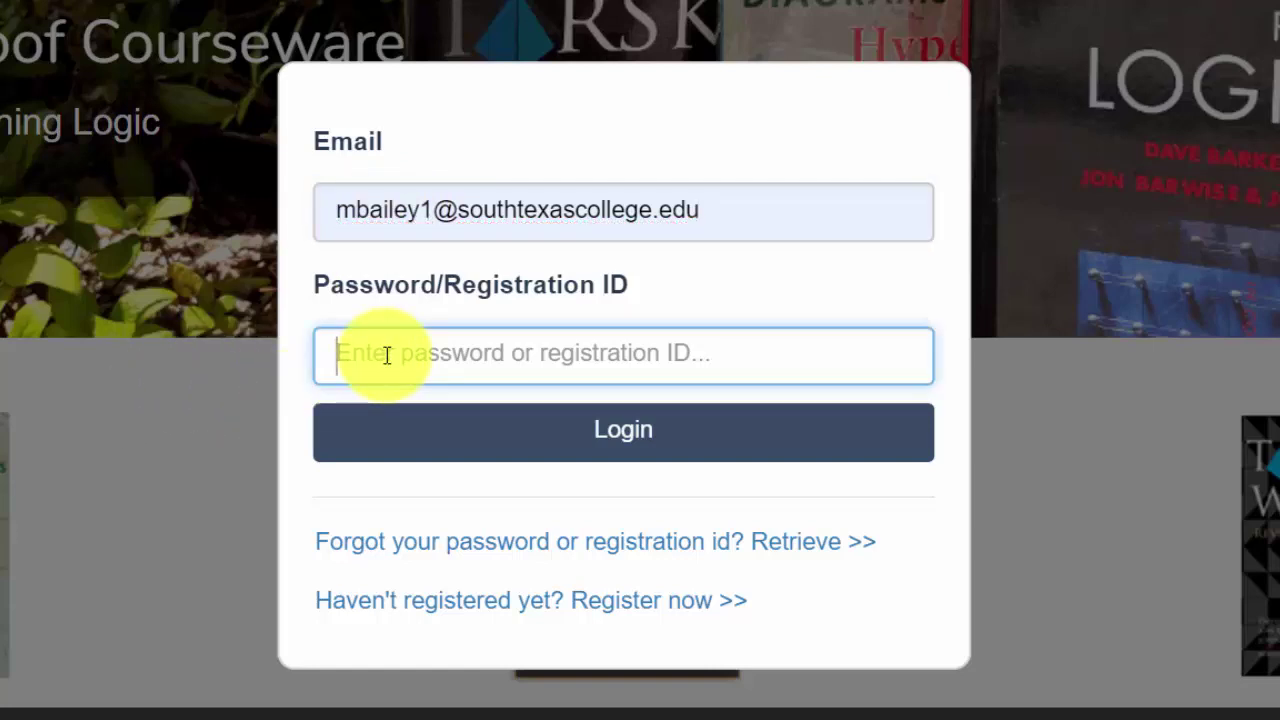
{"action": "type", "text": "•"}
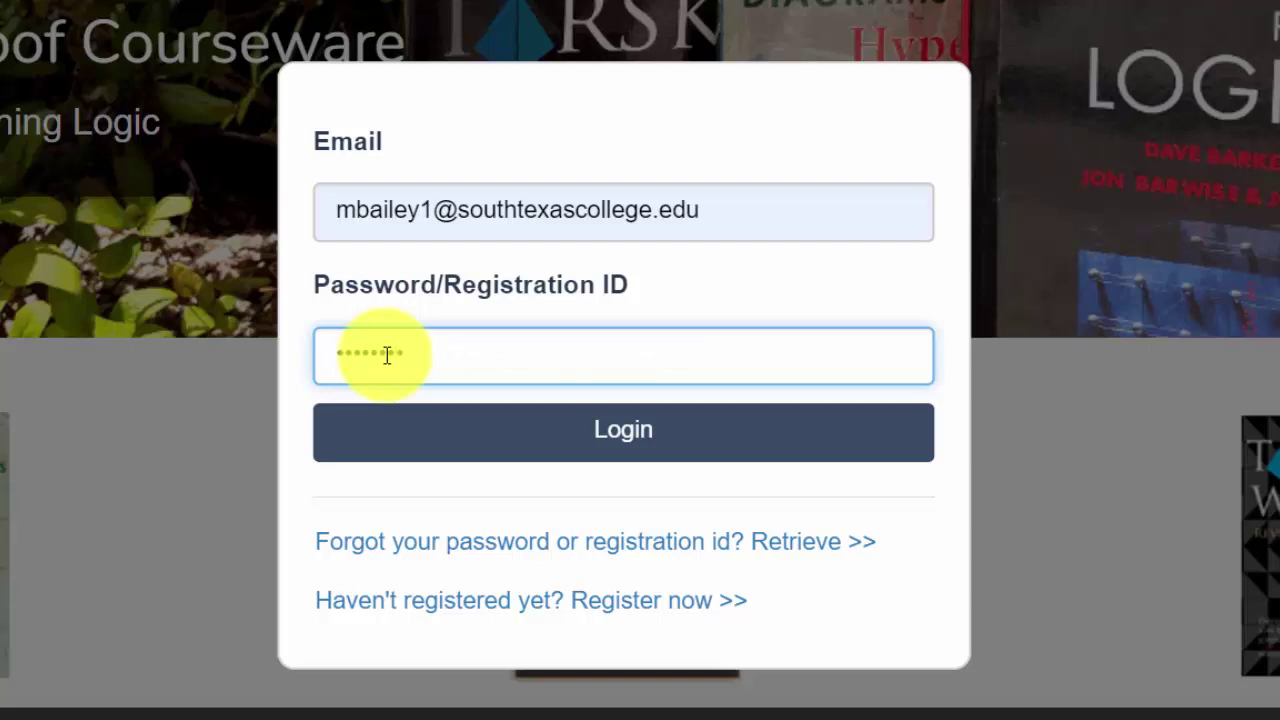
{"action": "type", "text": "•"}
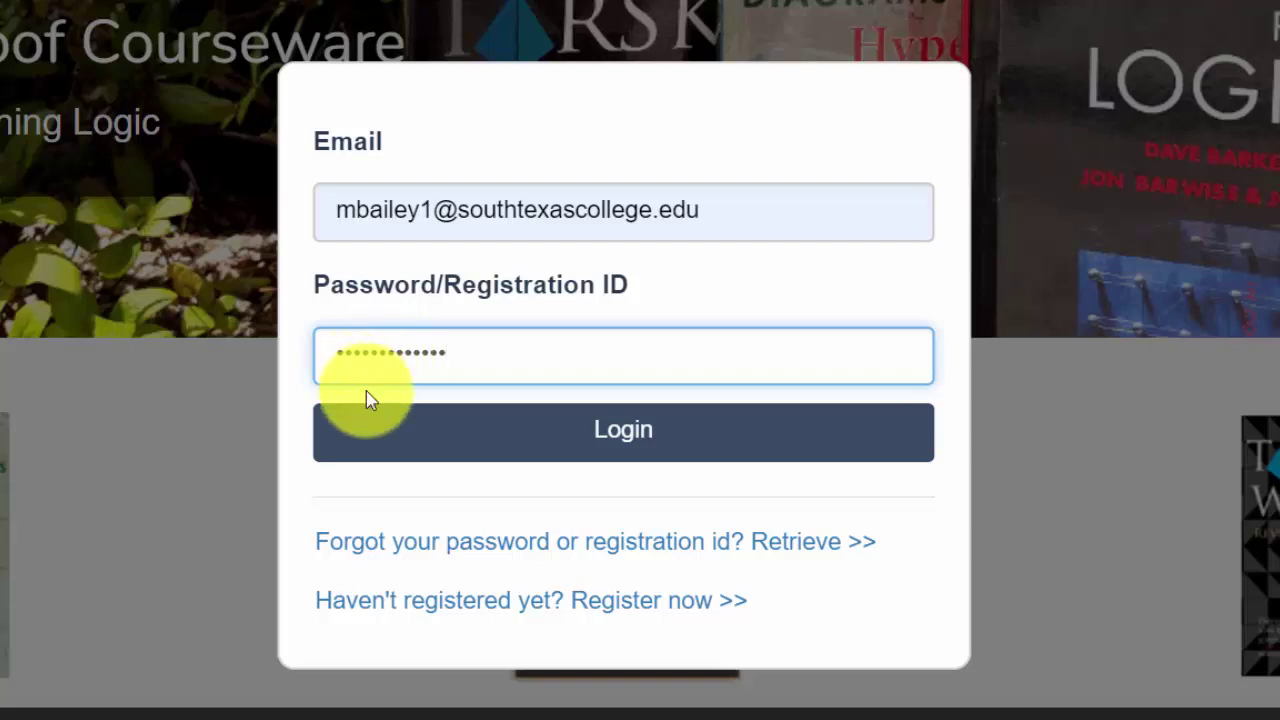
Log in and scroll Manage Classes down to the Summer 2019 class's Assignments section
{"action": "left_click", "coordinate": [418, 448]}
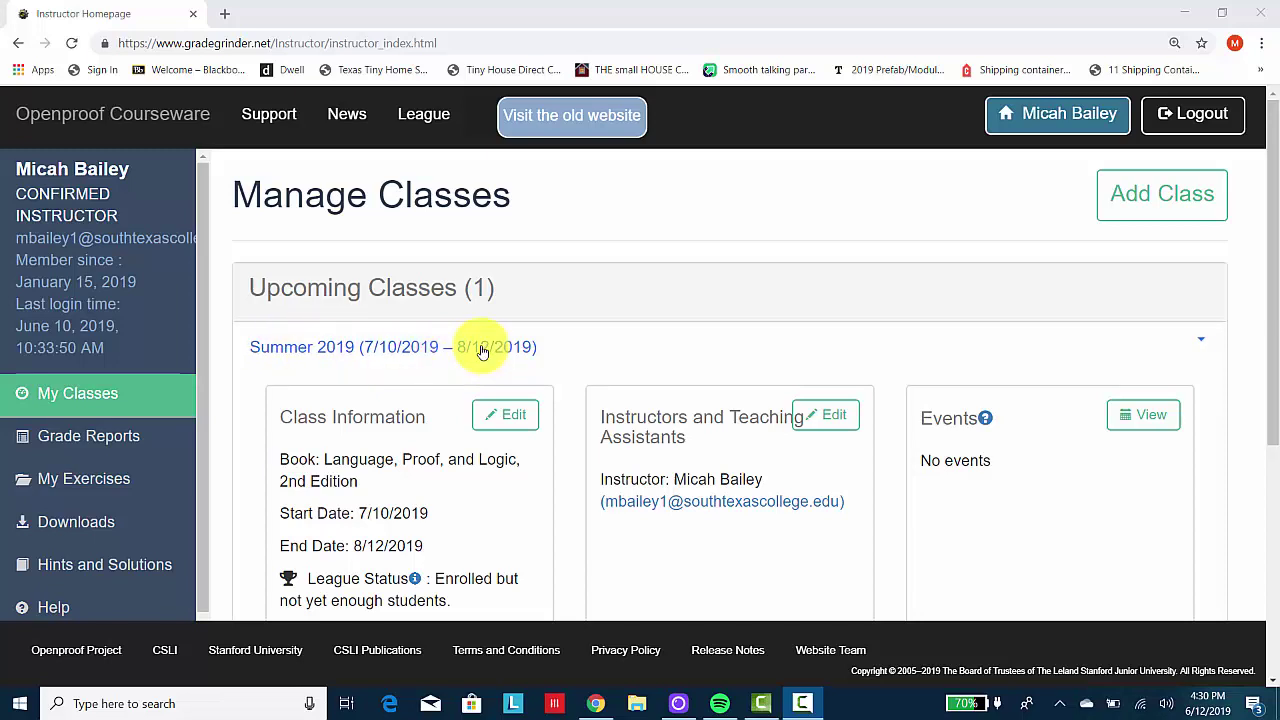
{"action": "scroll", "coordinate": [481, 350], "scroll_direction": "down", "scroll_amount": 4}
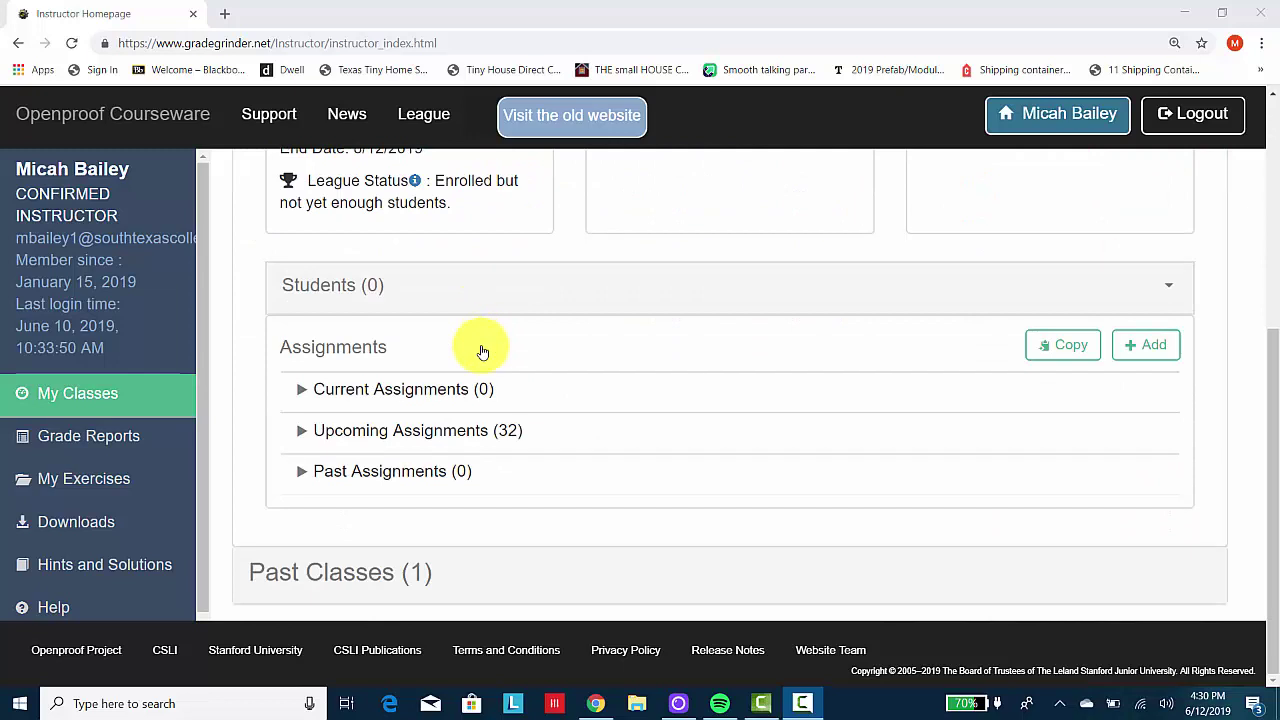
{"action": "left_click", "coordinate": [381, 434]}
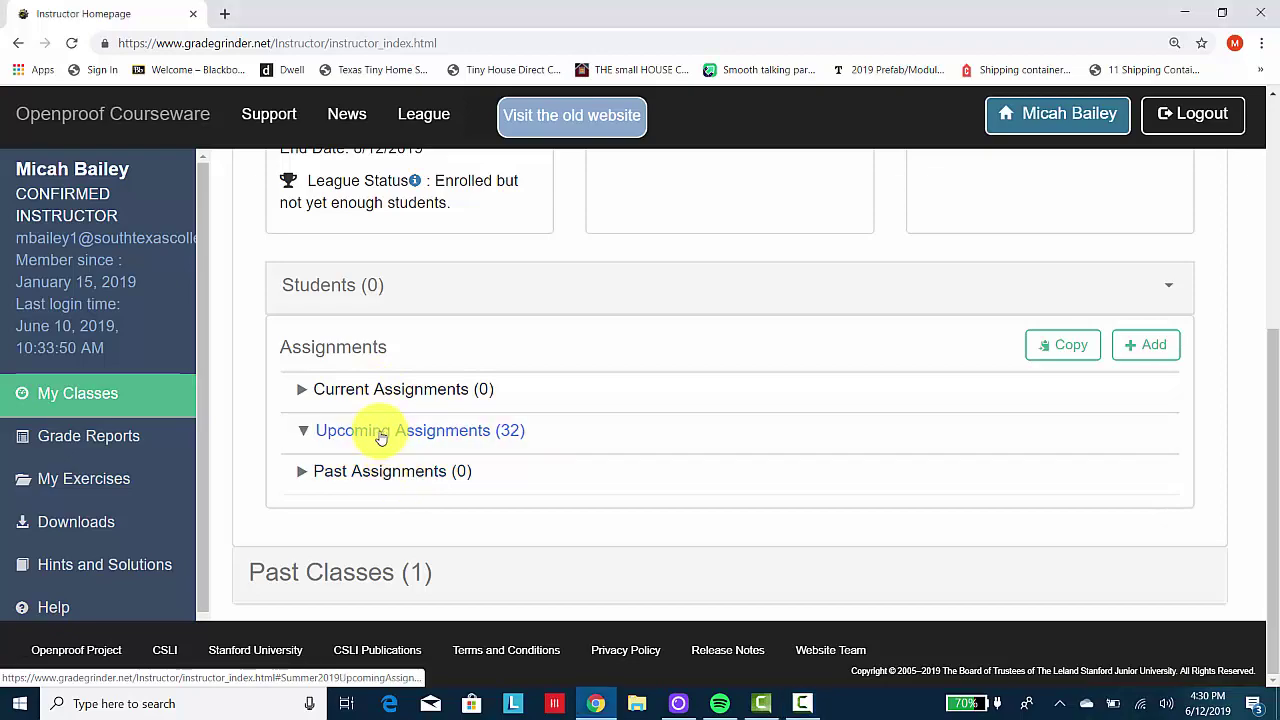
{"action": "scroll", "coordinate": [731, 411], "scroll_direction": "down", "scroll_amount": 2}
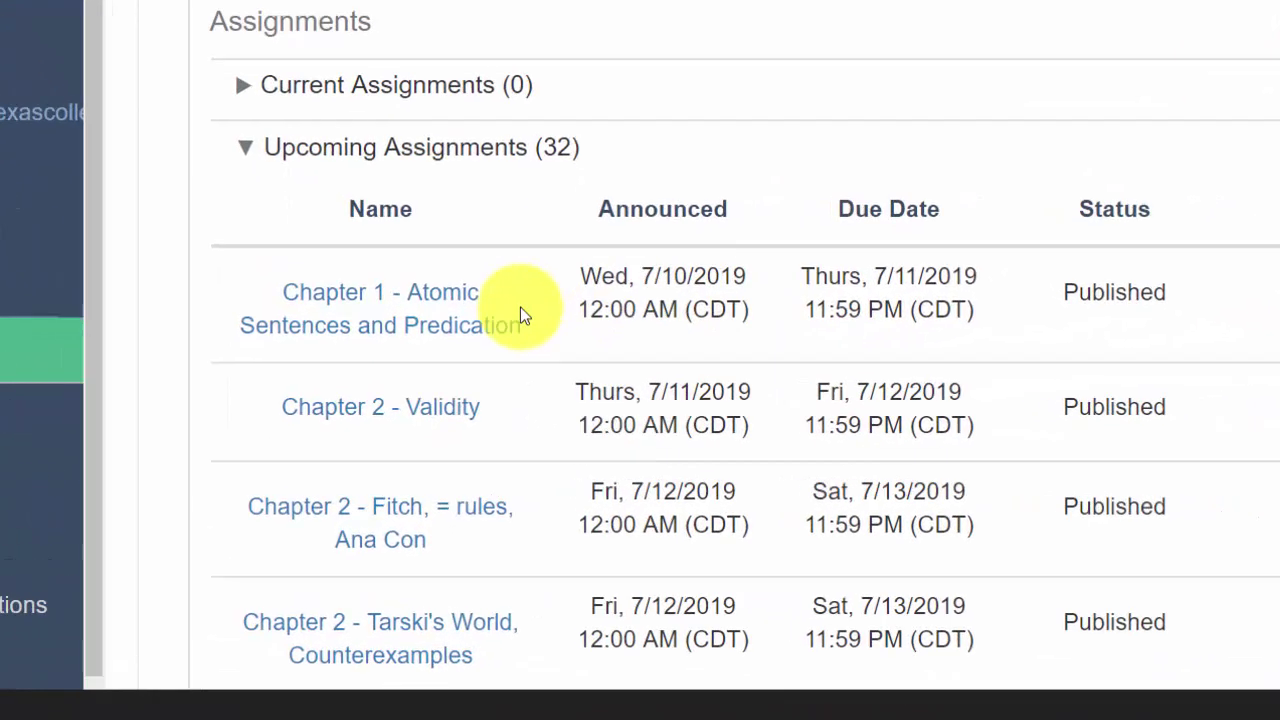
{"action": "scroll", "coordinate": [393, 308], "scroll_direction": "down", "scroll_amount": 3}
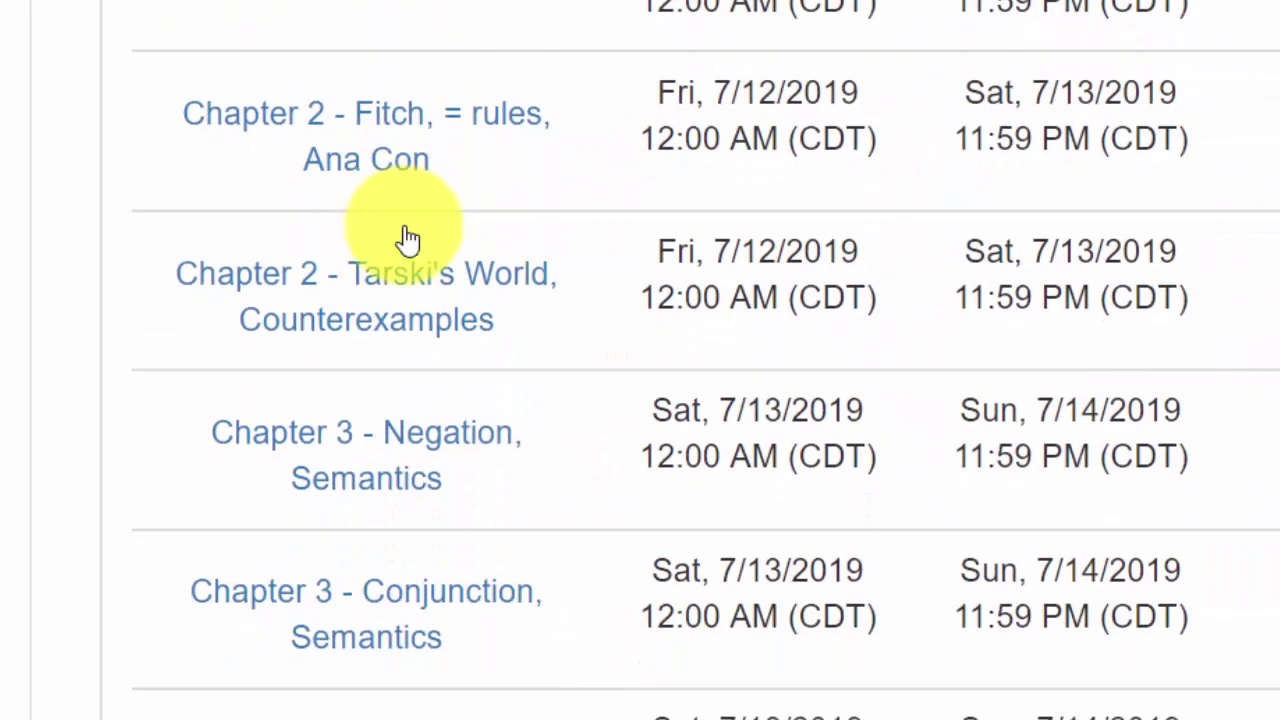
{"action": "scroll", "coordinate": [408, 240], "scroll_direction": "down", "scroll_amount": 5}
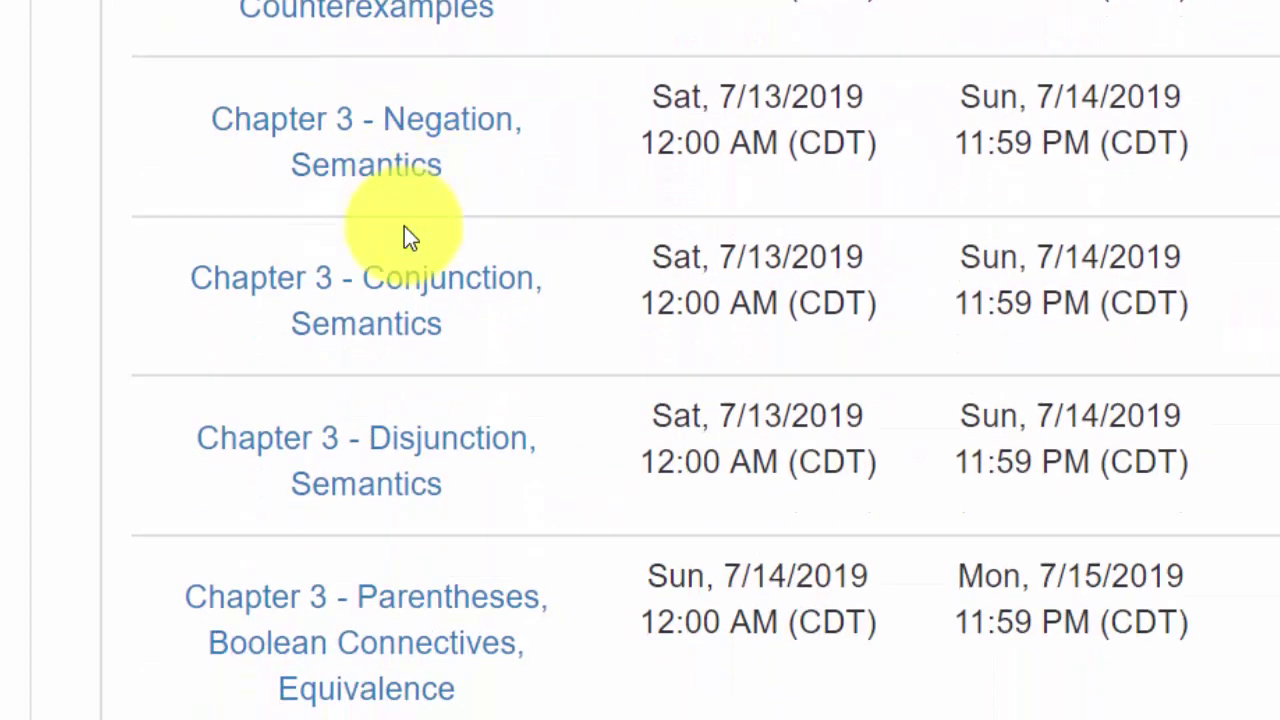
{"action": "scroll", "coordinate": [408, 238], "scroll_direction": "down", "scroll_amount": 10}
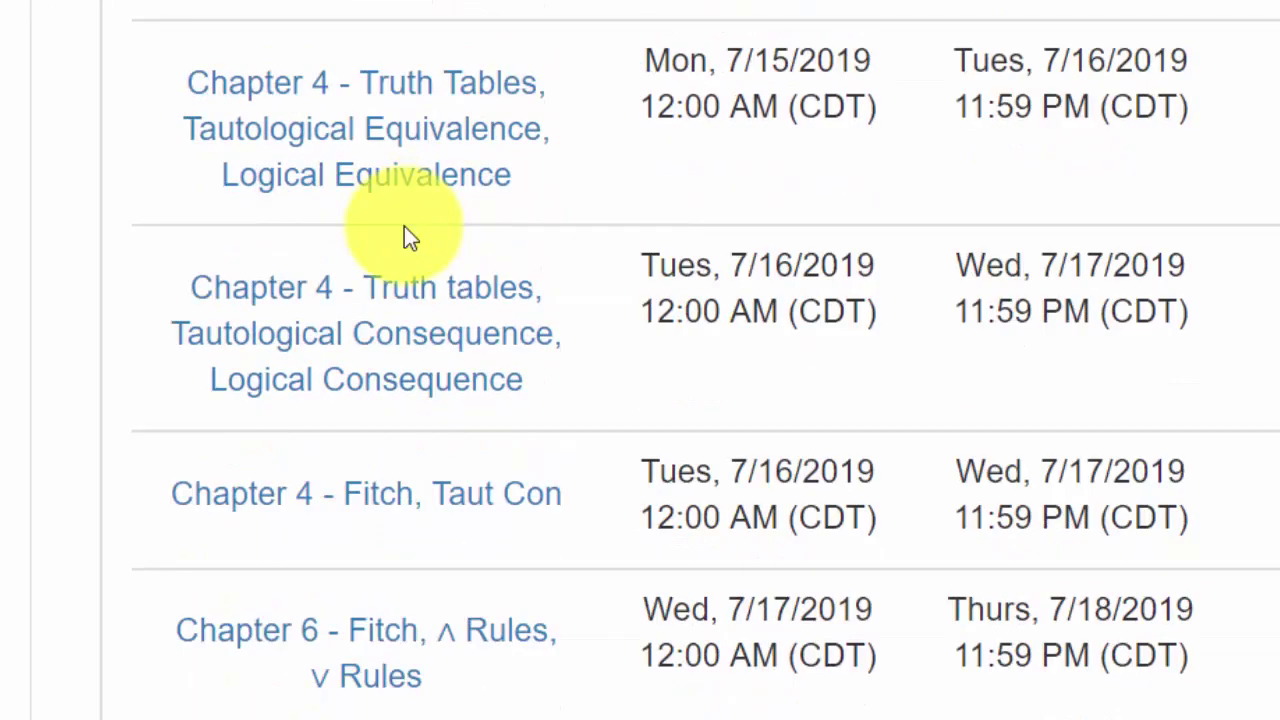
{"action": "scroll", "coordinate": [404, 227], "scroll_direction": "down", "scroll_amount": 10}
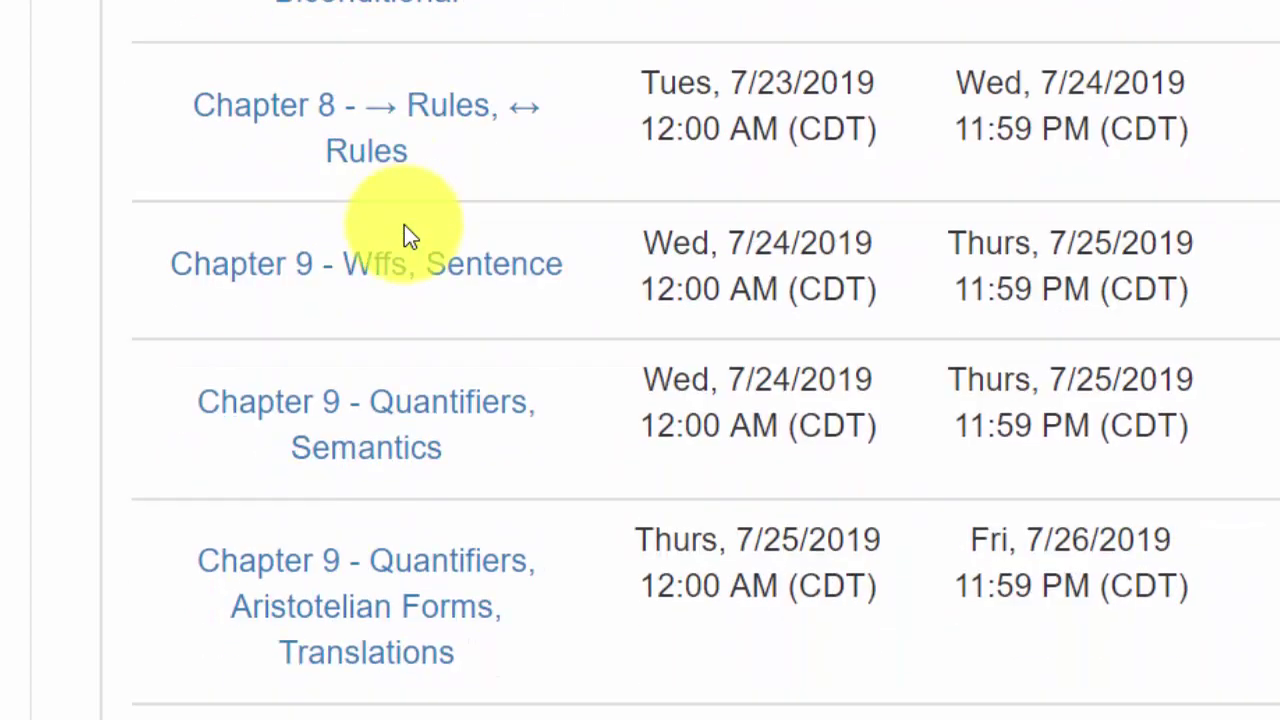
{"action": "scroll", "coordinate": [408, 238], "scroll_direction": "down", "scroll_amount": 8}
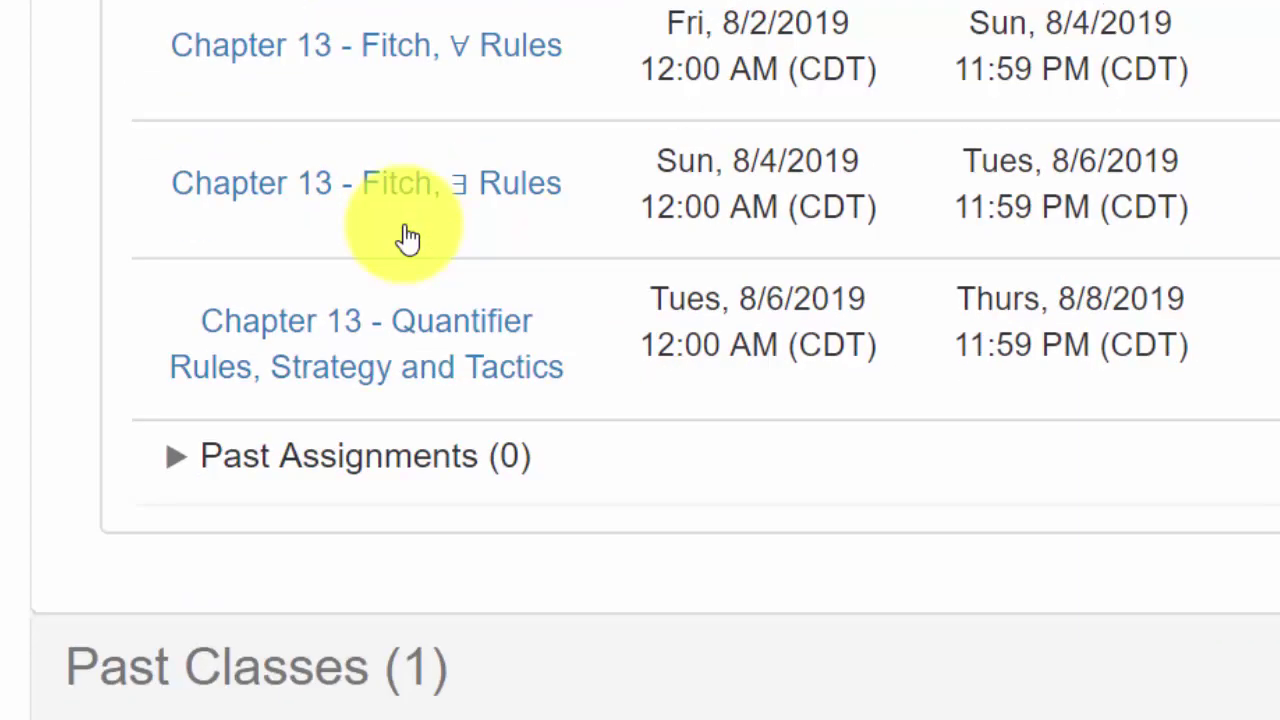
{"action": "scroll", "coordinate": [405, 228], "scroll_direction": "up", "scroll_amount": 10}
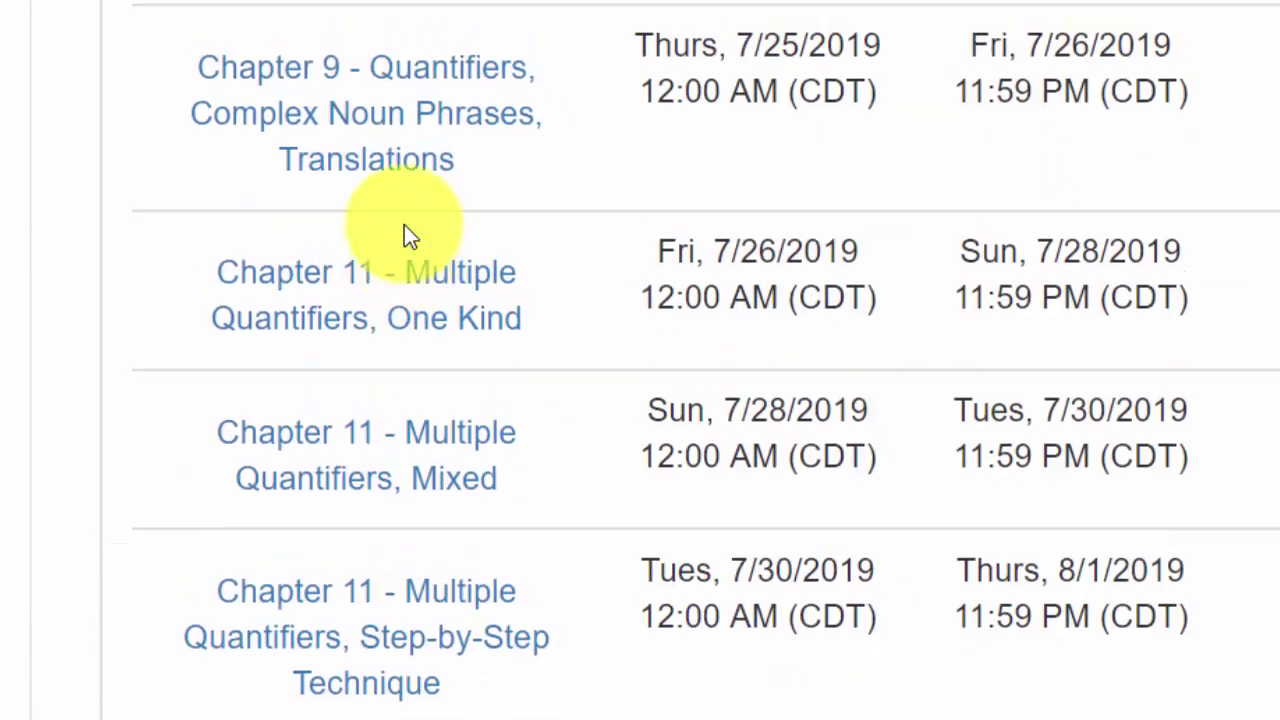
{"action": "scroll", "coordinate": [405, 228], "scroll_direction": "up", "scroll_amount": 10}
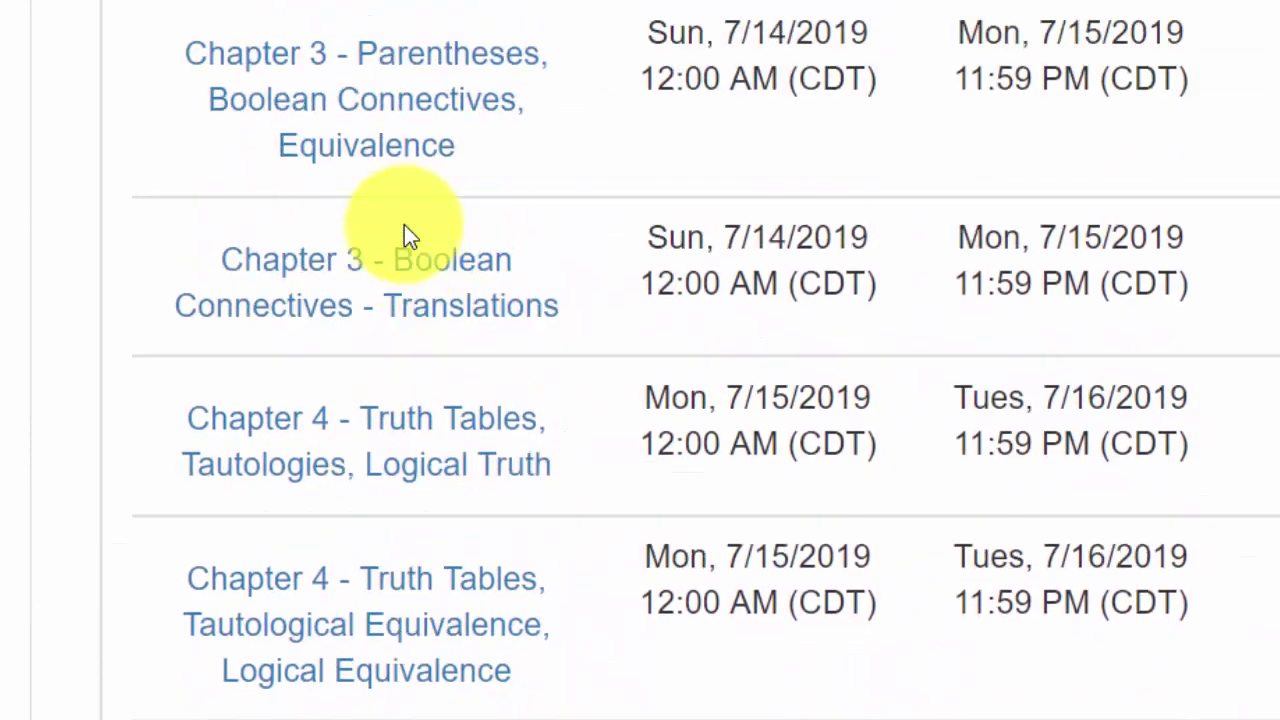
{"action": "scroll", "coordinate": [404, 225], "scroll_direction": "up", "scroll_amount": 4}
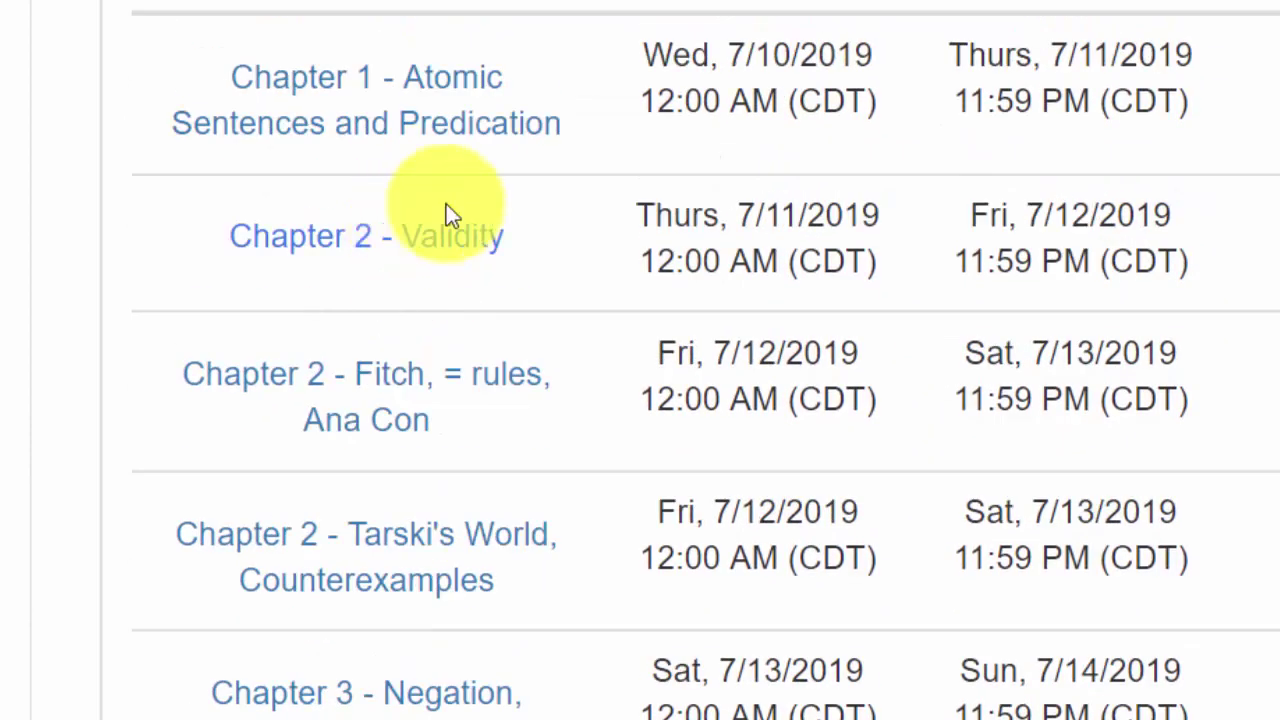
{"action": "scroll", "coordinate": [757, 35], "scroll_direction": "down", "scroll_amount": 8}
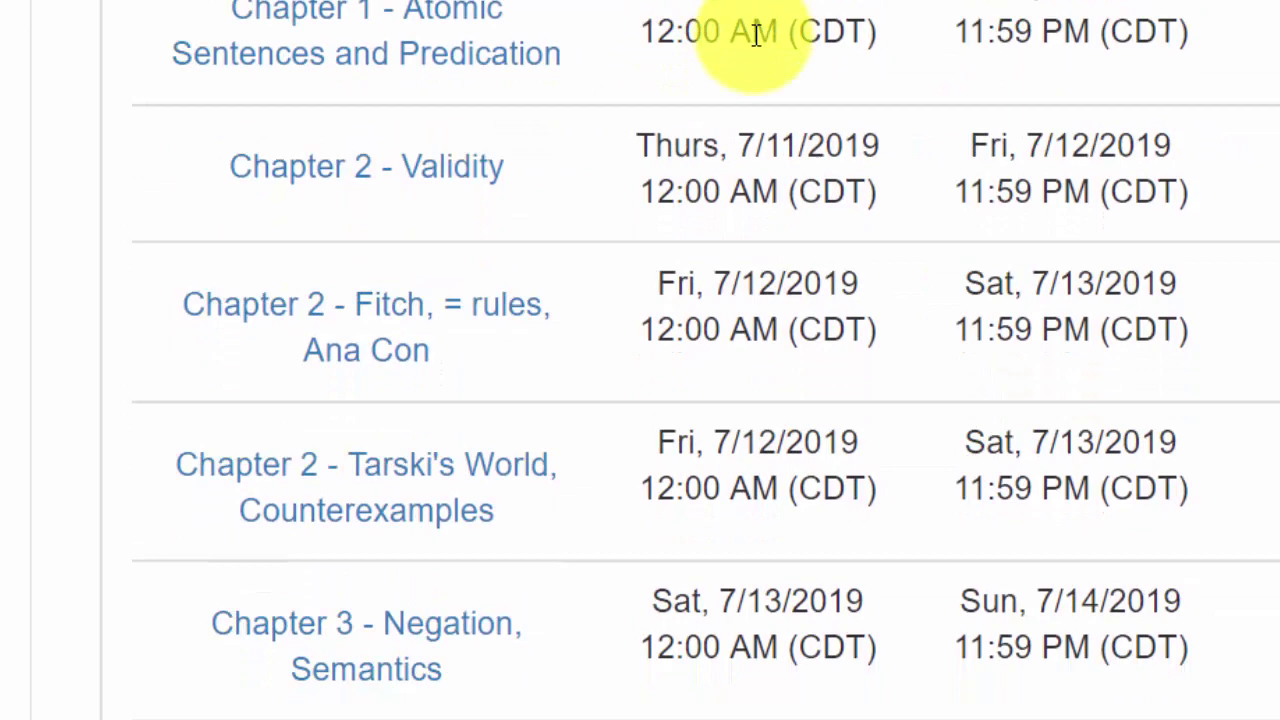
{"action": "scroll", "coordinate": [770, 12], "scroll_direction": "down", "scroll_amount": 6}
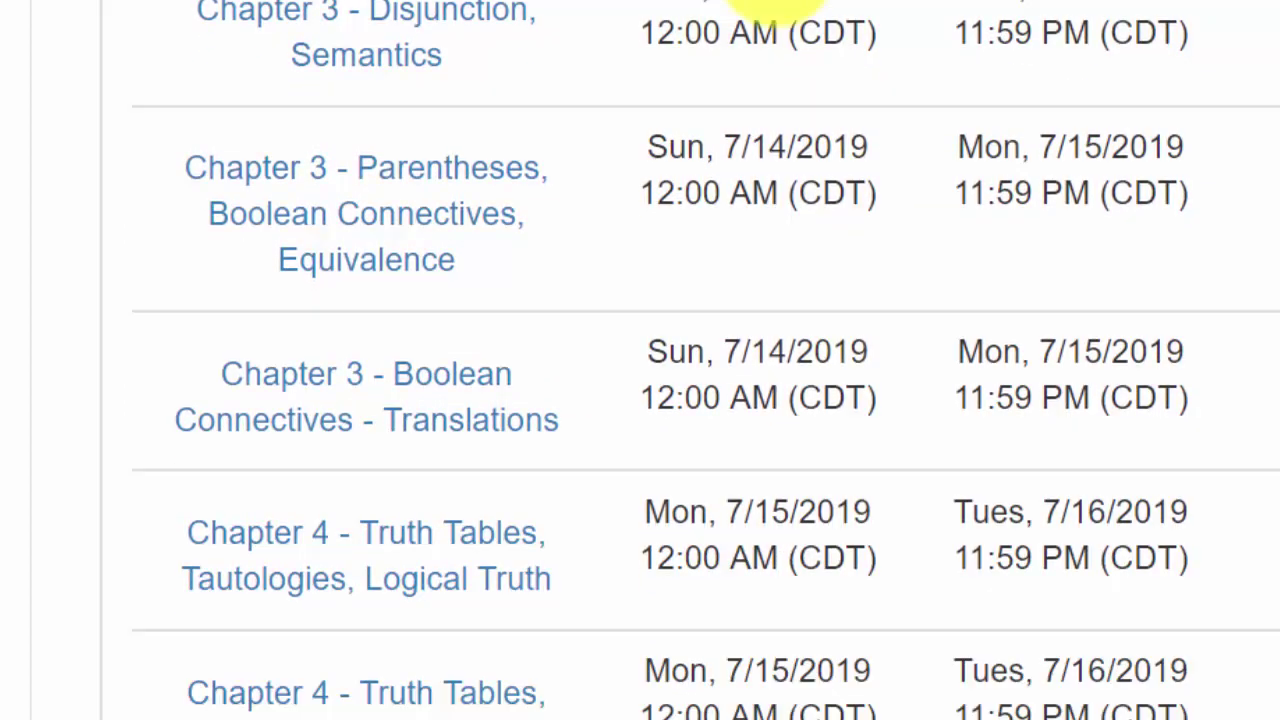
{"action": "scroll", "coordinate": [770, 8], "scroll_direction": "down", "scroll_amount": 4}
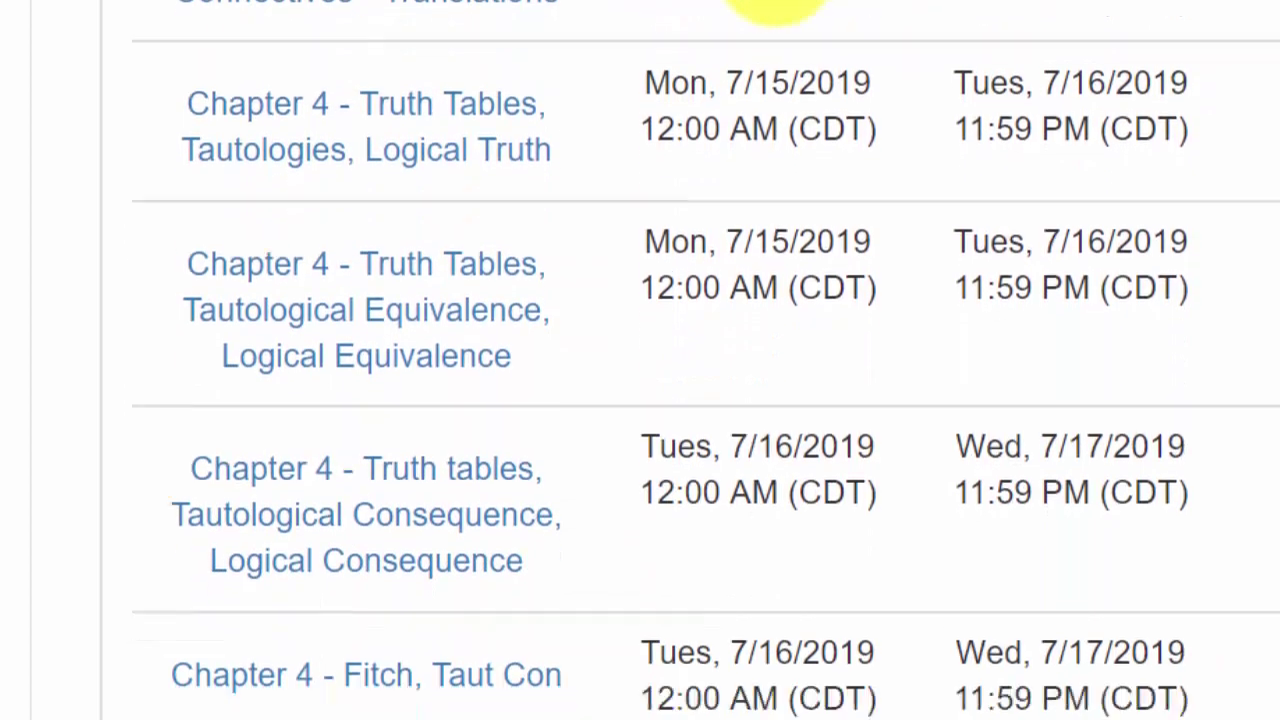
{"action": "scroll", "coordinate": [772, 10], "scroll_direction": "up", "scroll_amount": 9}
{"action": "scroll", "coordinate": [770, 10], "scroll_direction": "up", "scroll_amount": 8}
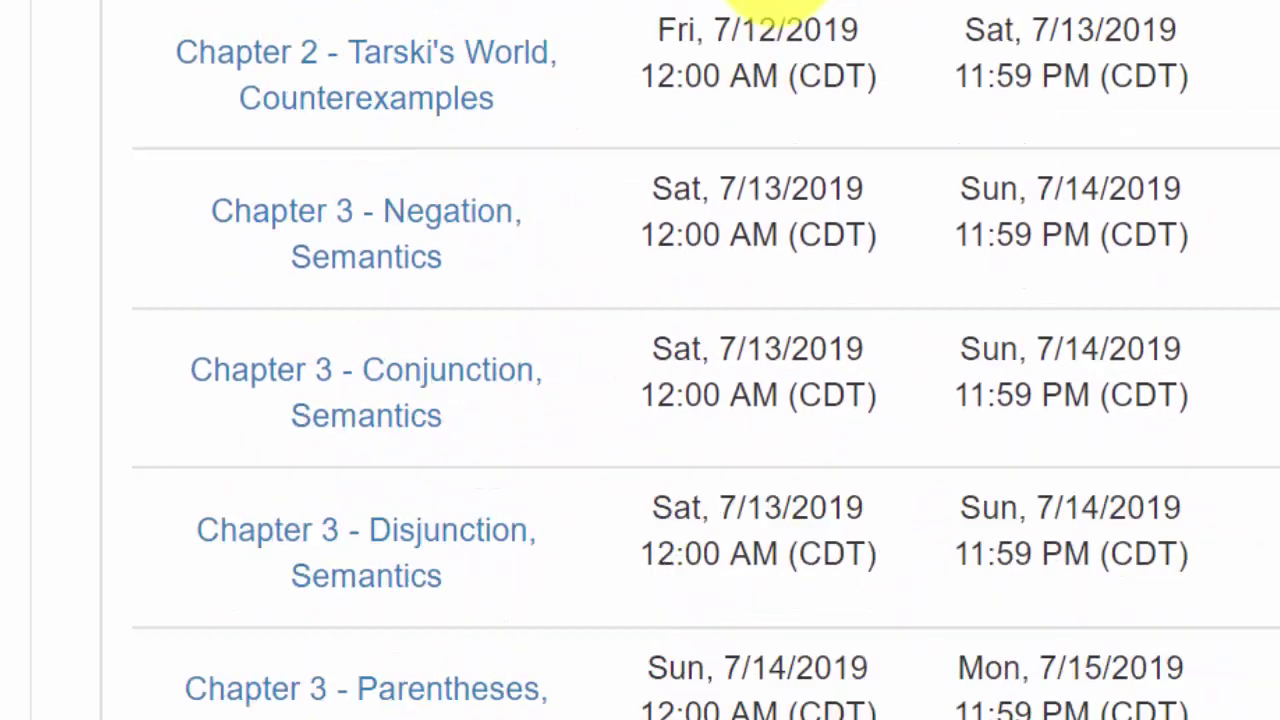
{"action": "scroll", "coordinate": [770, 10], "scroll_direction": "down", "scroll_amount": 10}
{"action": "scroll", "coordinate": [775, 8], "scroll_direction": "down", "scroll_amount": 15}
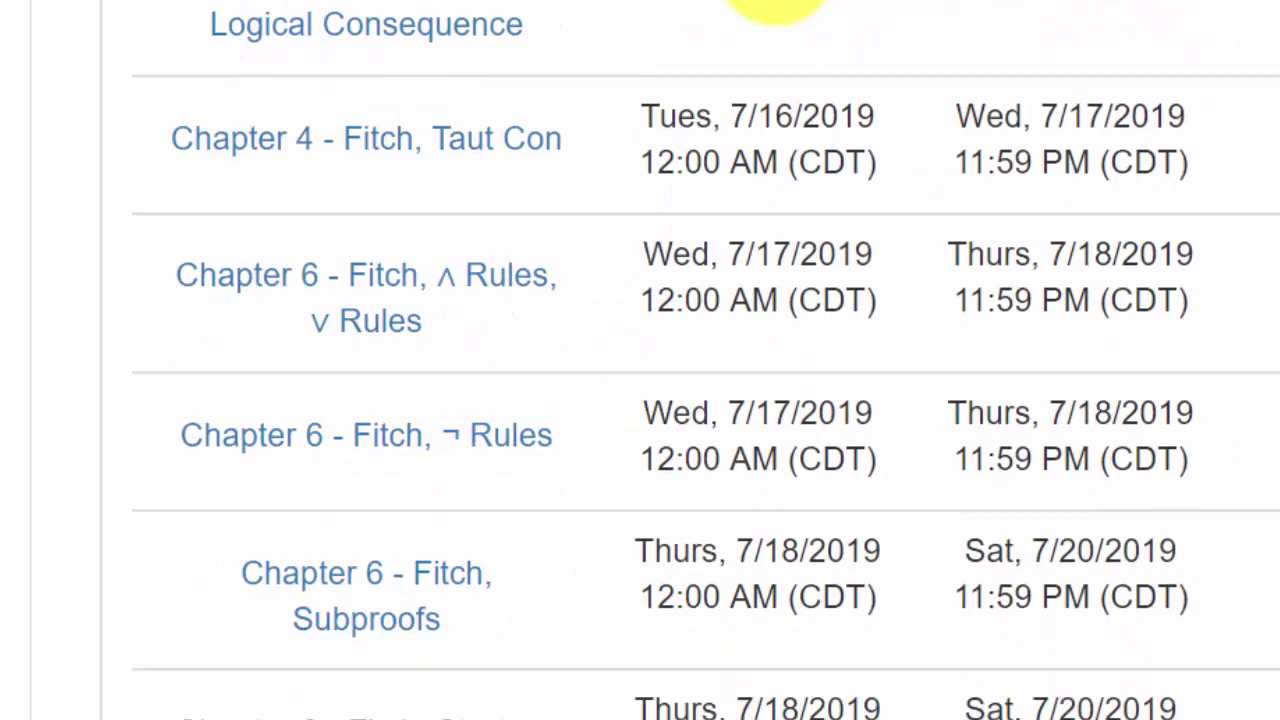
{"action": "scroll", "coordinate": [775, 5], "scroll_direction": "up", "scroll_amount": 20}
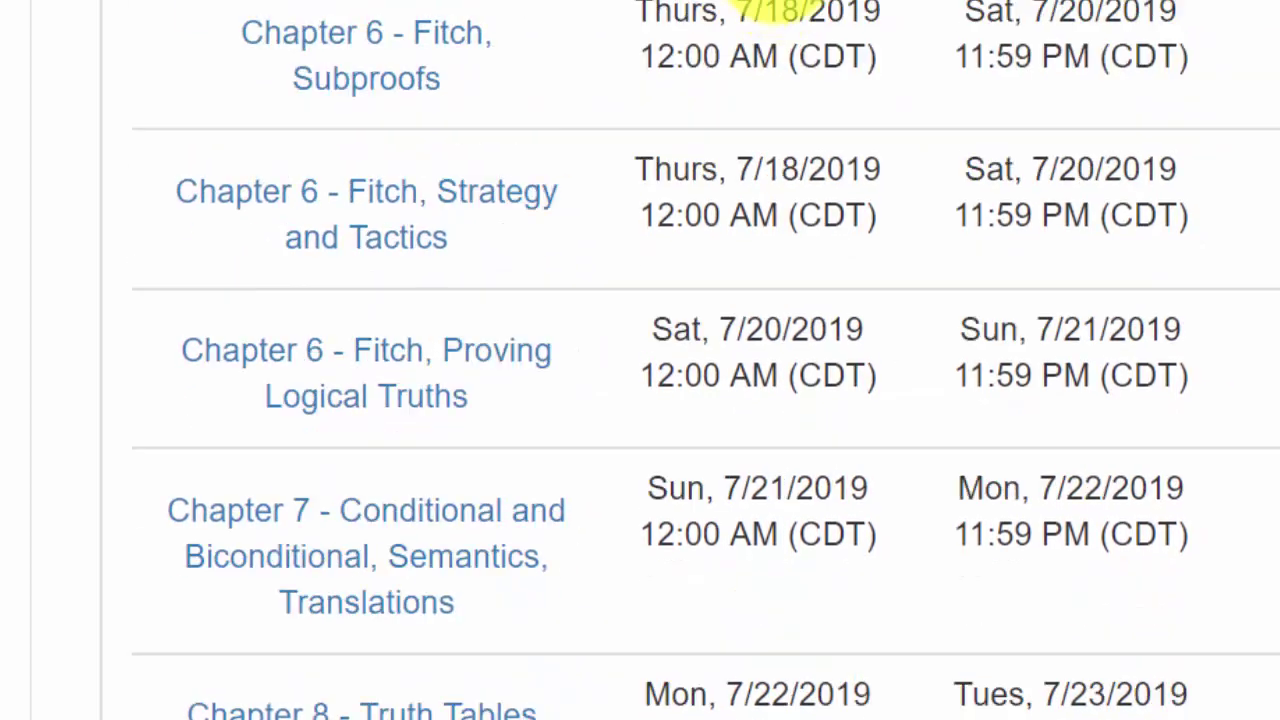
{"action": "scroll", "coordinate": [775, 8], "scroll_direction": "up", "scroll_amount": 3}
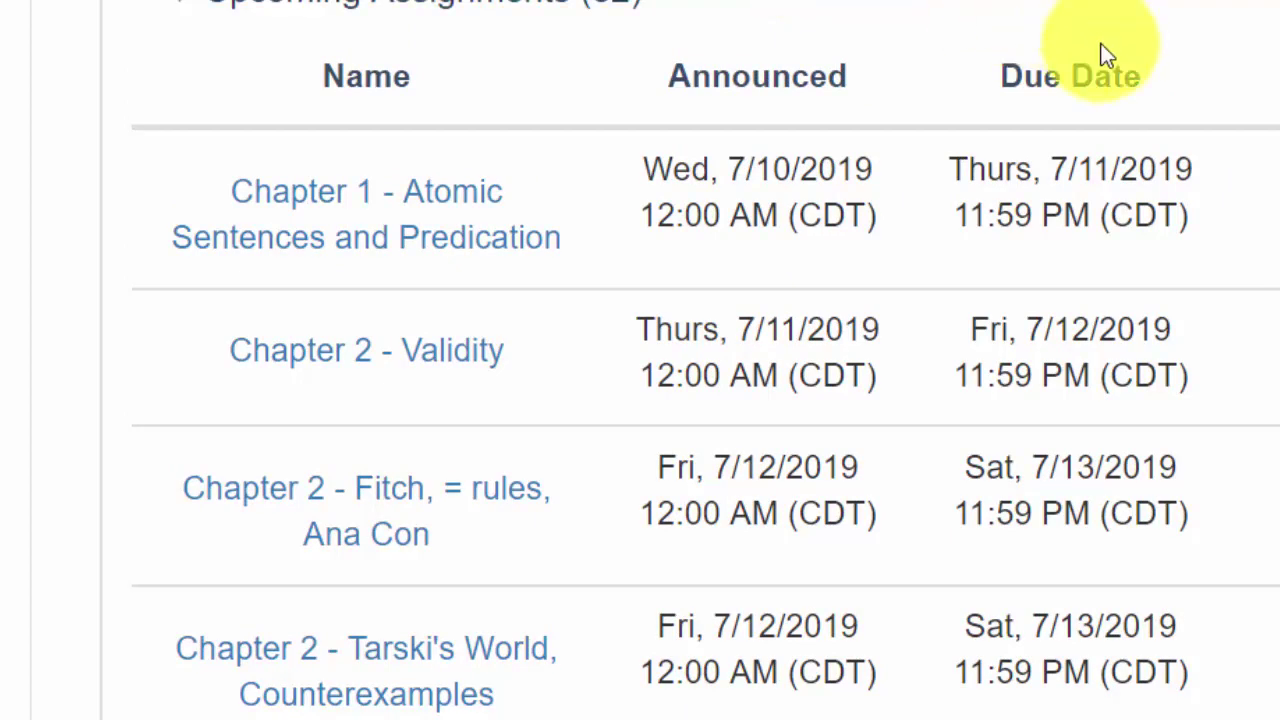
{"action": "scroll", "coordinate": [1106, 55], "scroll_direction": "down", "scroll_amount": 1}
{"action": "scroll", "coordinate": [1106, 55], "scroll_direction": "down", "scroll_amount": 5}
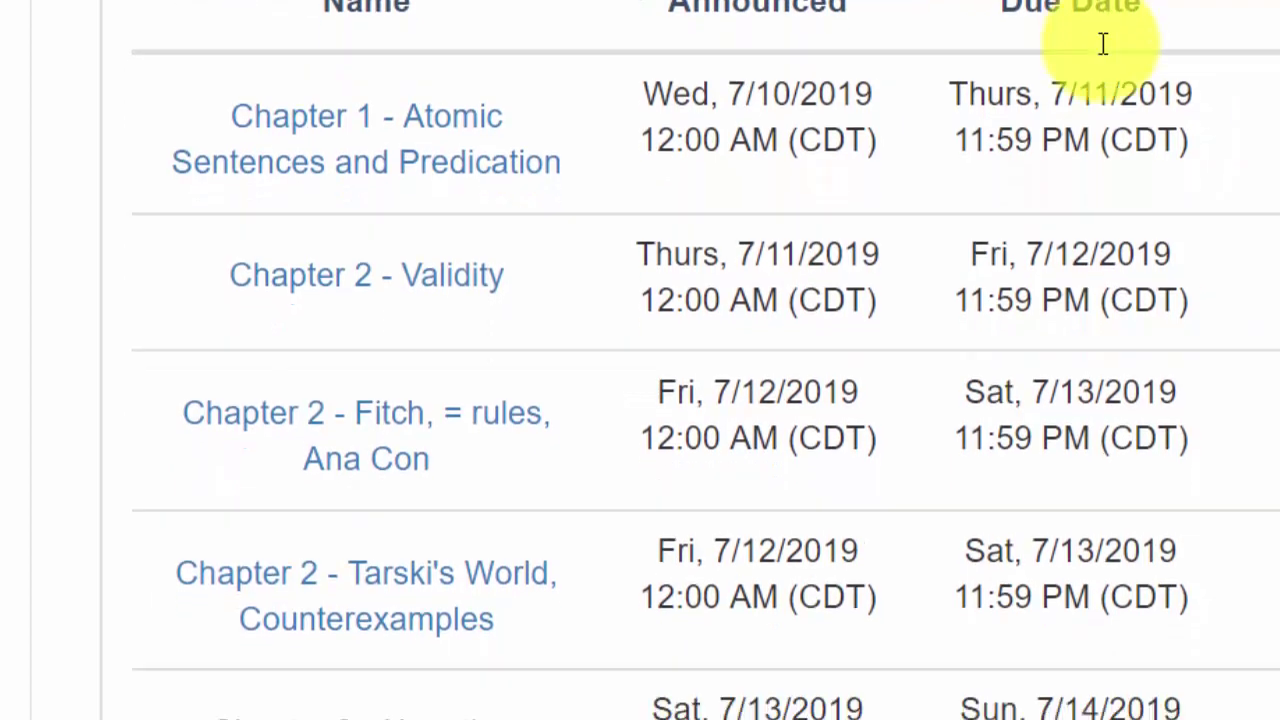
{"action": "scroll", "coordinate": [1103, 43], "scroll_direction": "down", "scroll_amount": 20}
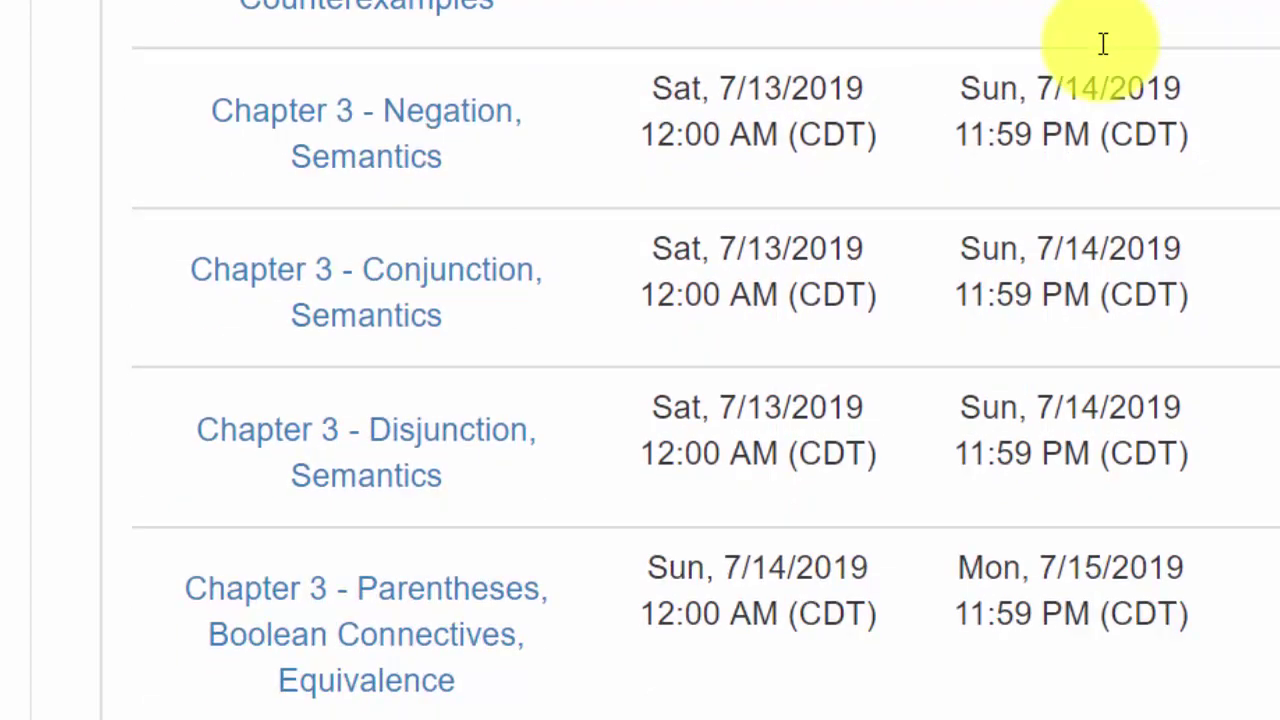
{"action": "scroll", "coordinate": [1107, 40], "scroll_direction": "down", "scroll_amount": 20}
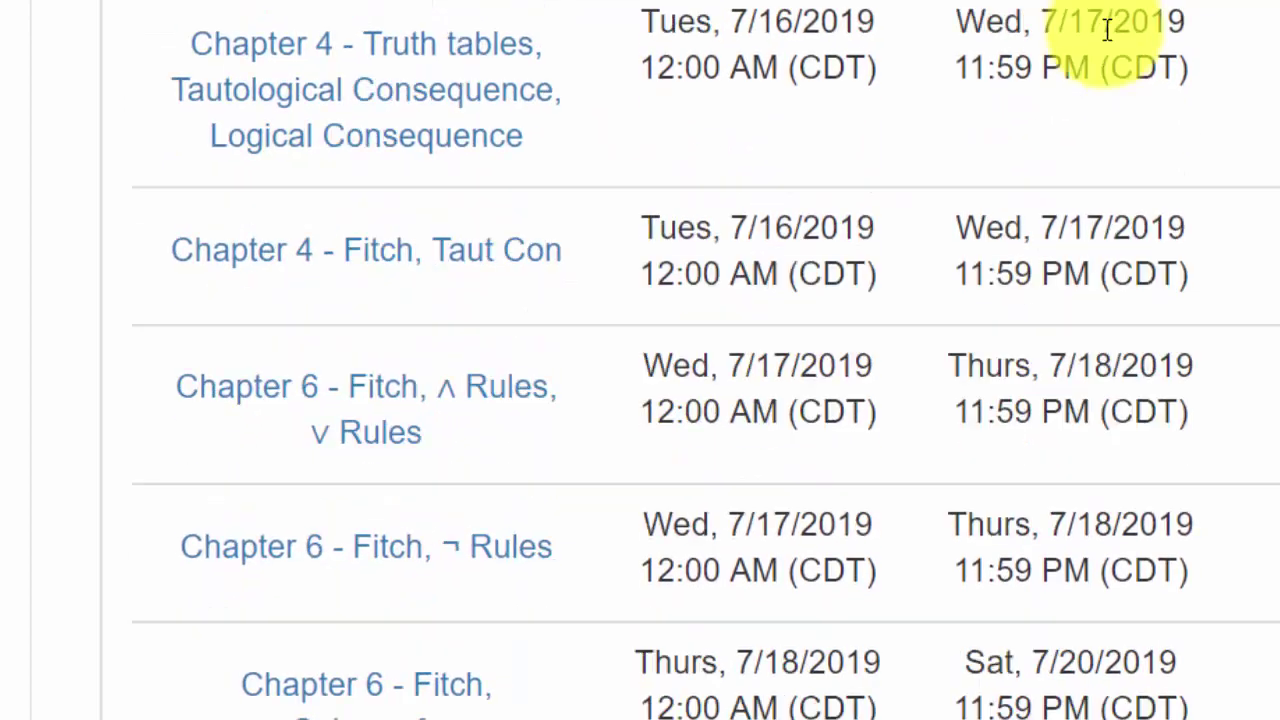
{"action": "scroll", "coordinate": [640, 360], "scroll_direction": "down", "scroll_amount": 2}
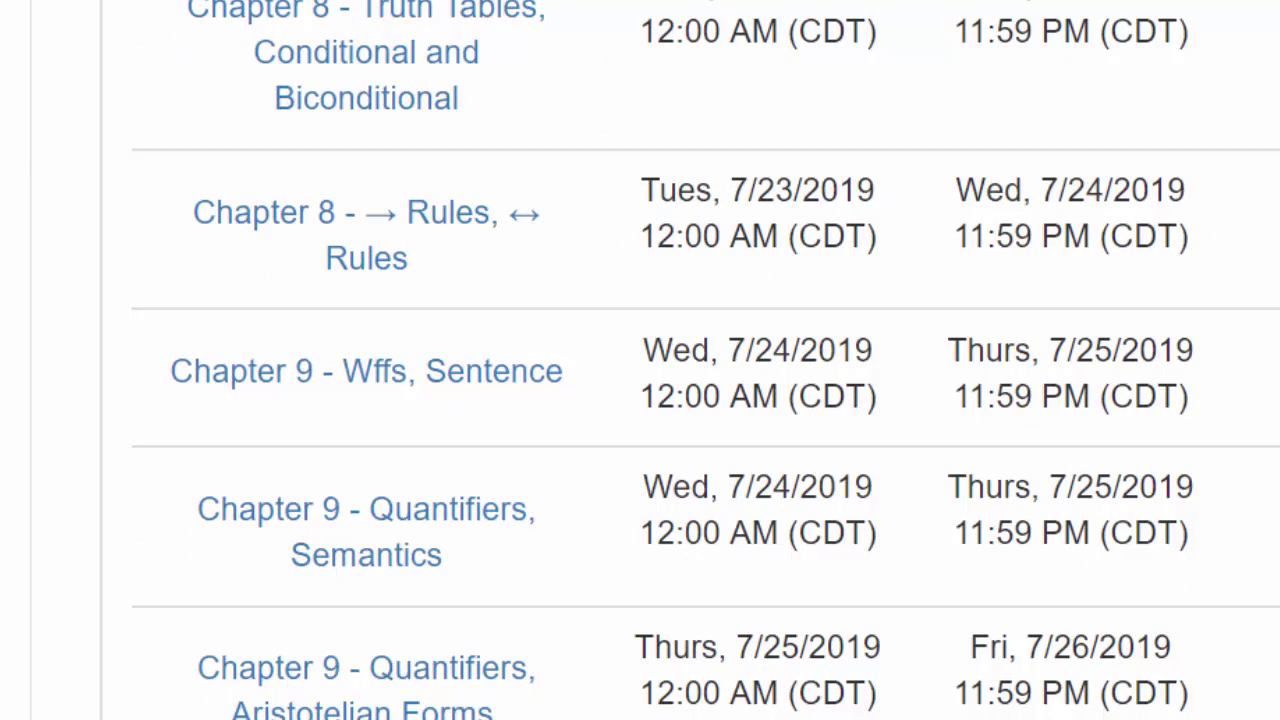
{"action": "scroll", "coordinate": [1068, 215], "scroll_direction": "up", "scroll_amount": 12}
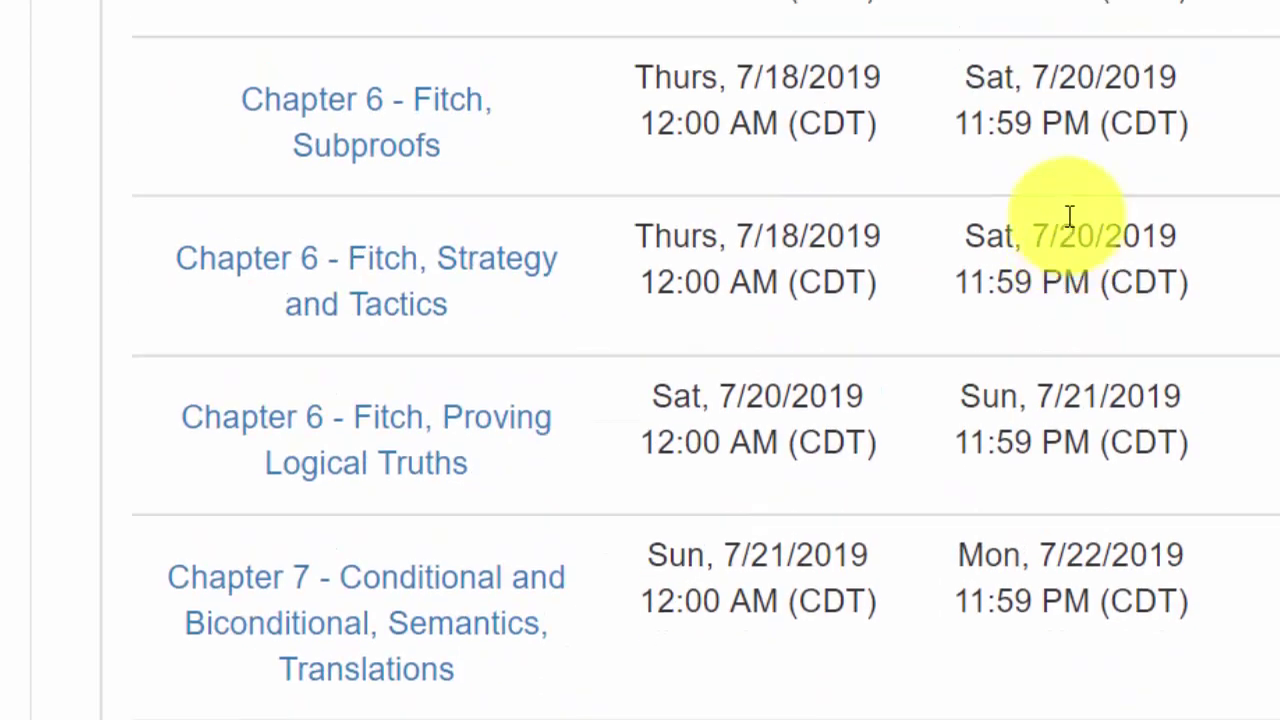
{"action": "scroll", "coordinate": [1068, 215], "scroll_direction": "up", "scroll_amount": 20}
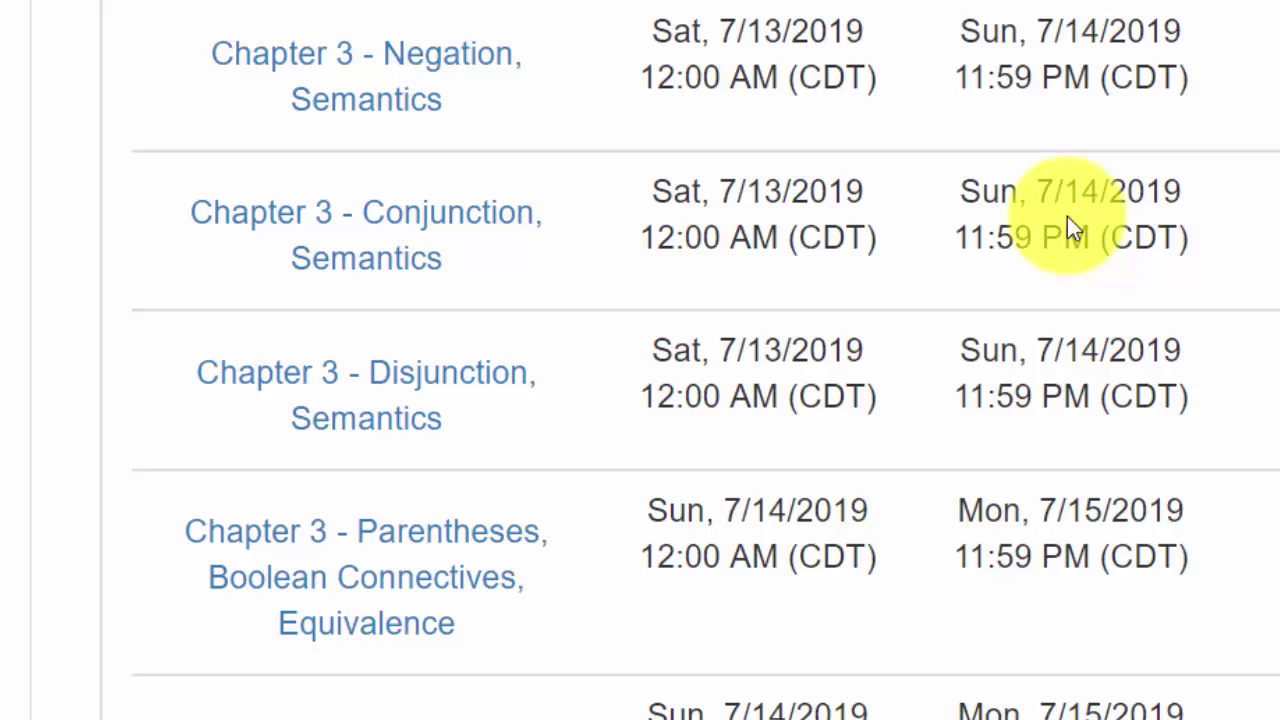
{"action": "scroll", "coordinate": [1067, 216], "scroll_direction": "up", "scroll_amount": 10}
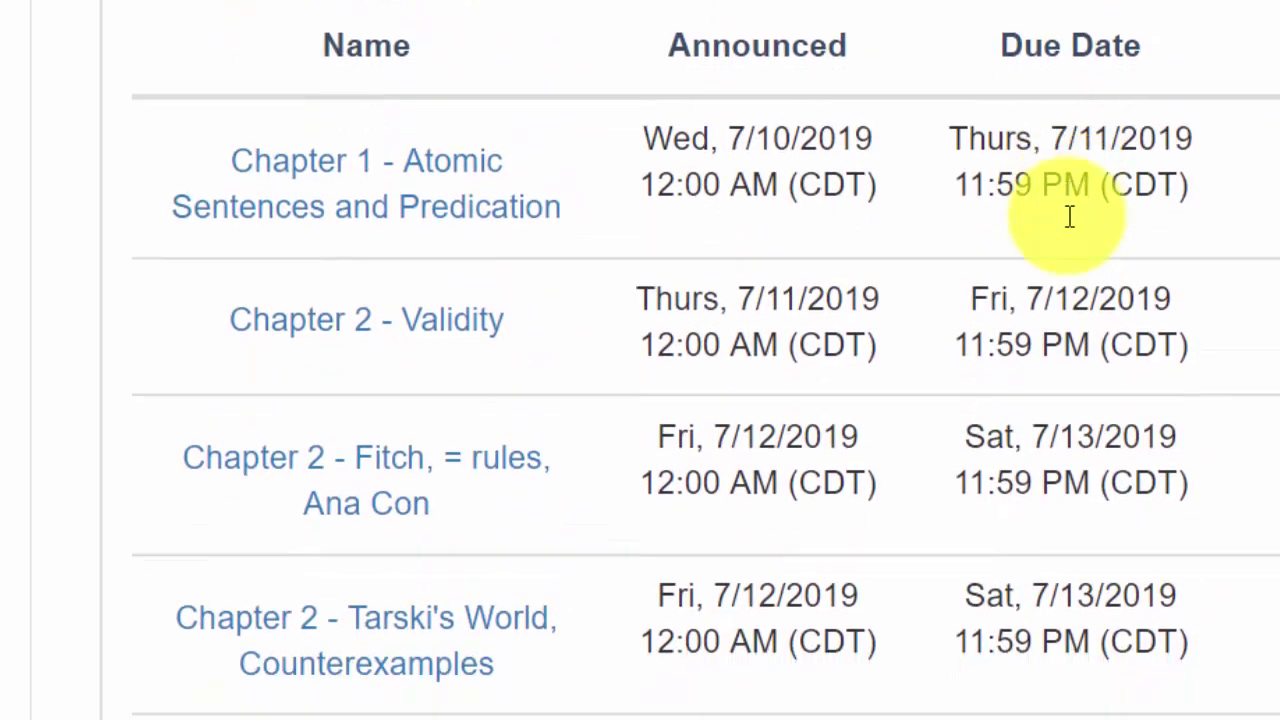
{"action": "scroll", "coordinate": [1069, 216], "scroll_direction": "down", "scroll_amount": 1}
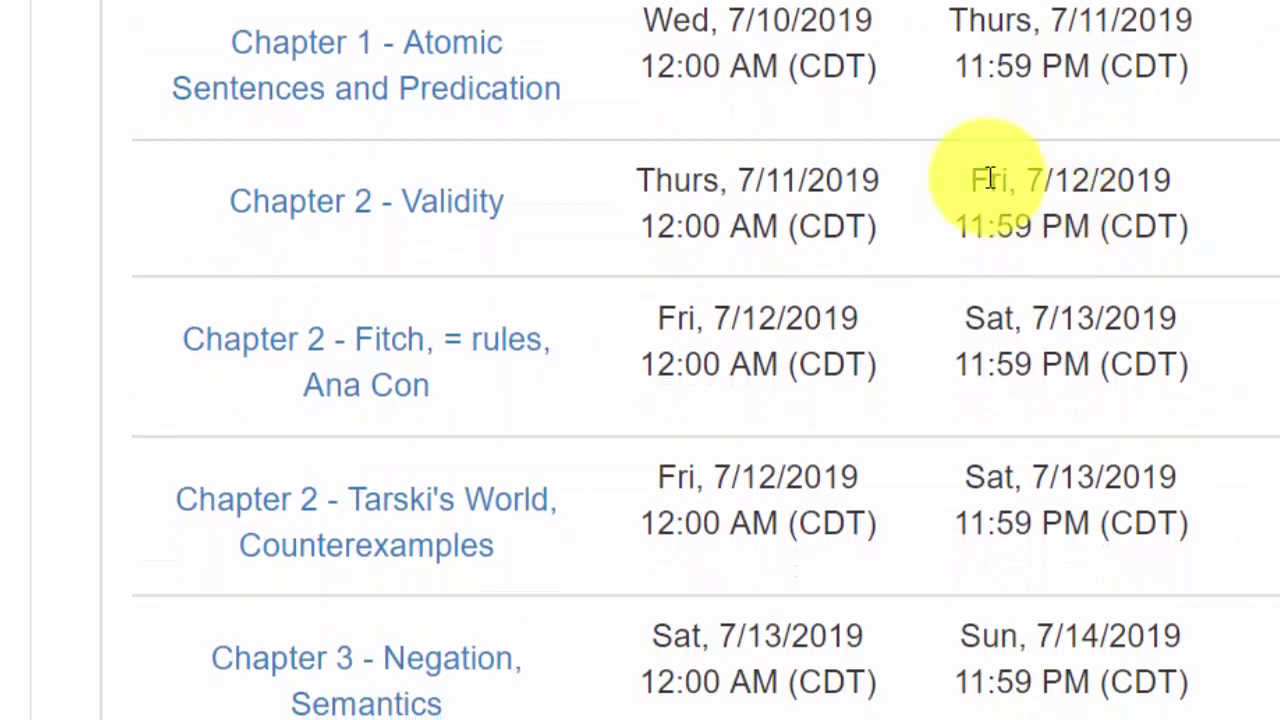
Expand the Chapter 1 - Atomic Sentences and Predication assignment and scroll to its Recommended Lectures
{"action": "left_click", "coordinate": [350, 82]}
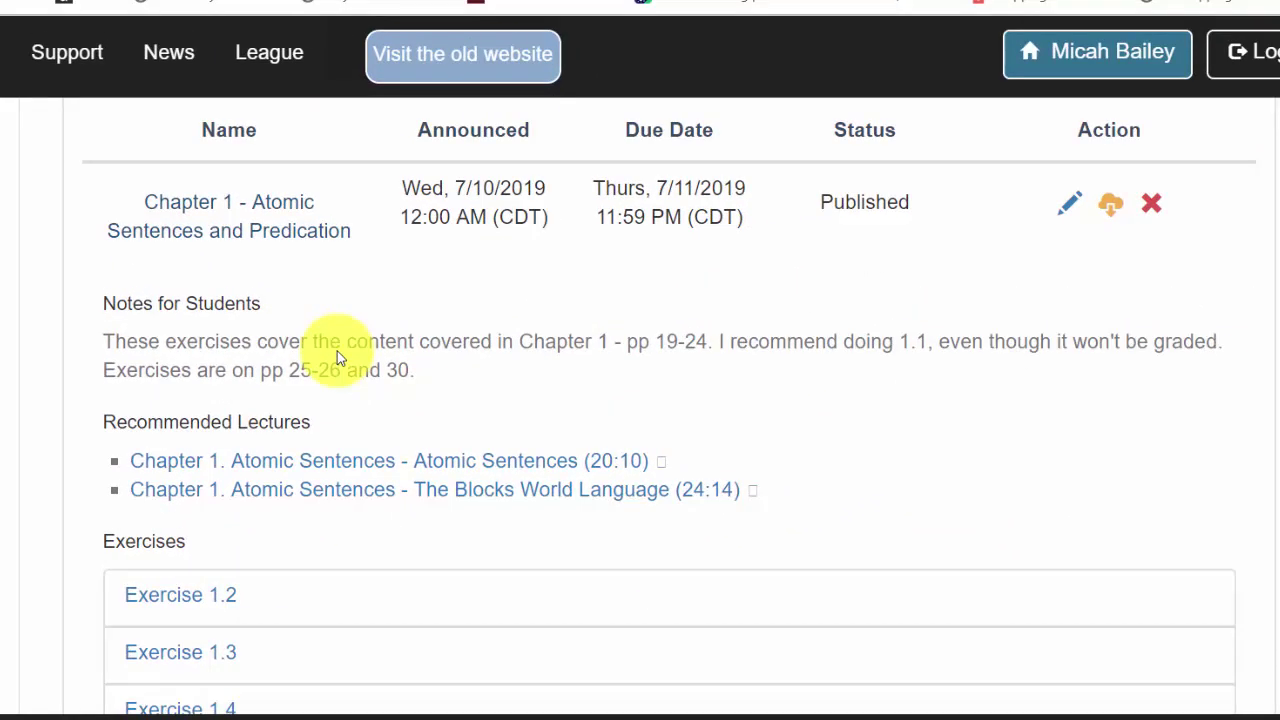
{"action": "scroll", "coordinate": [337, 351], "scroll_direction": "down", "scroll_amount": 1}
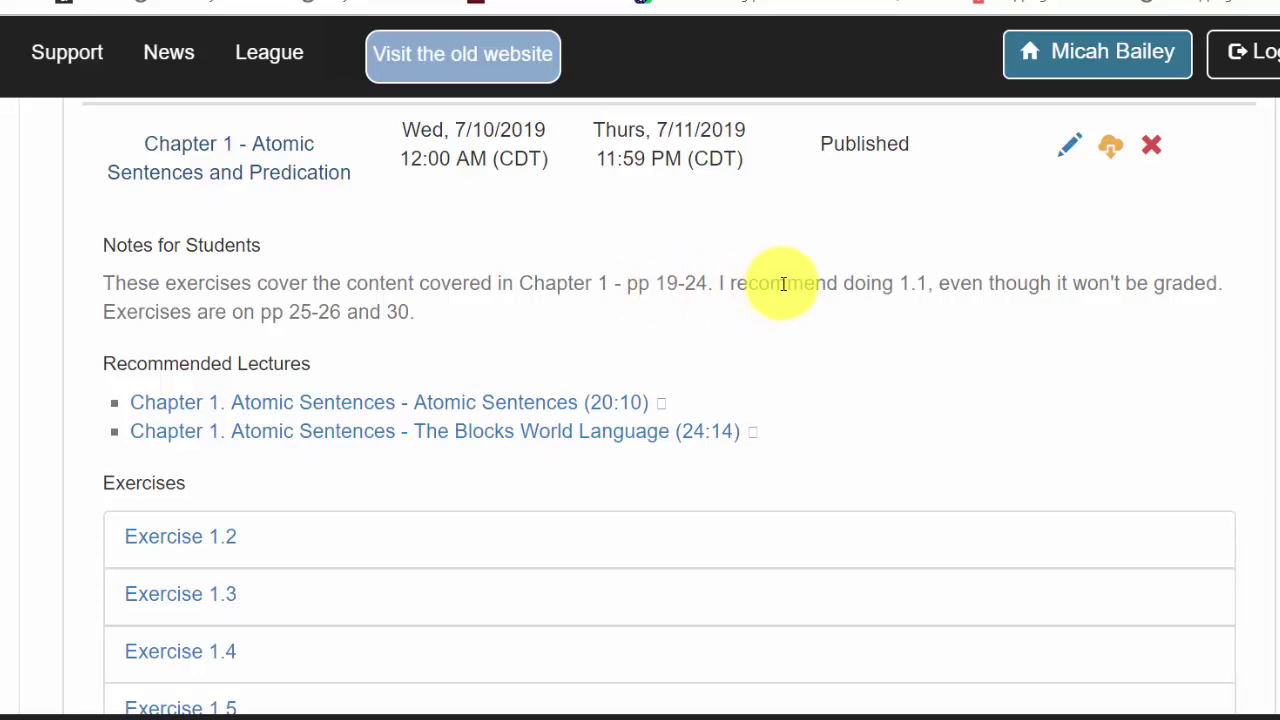
{"action": "scroll", "coordinate": [783, 283], "scroll_direction": "down", "scroll_amount": 1}
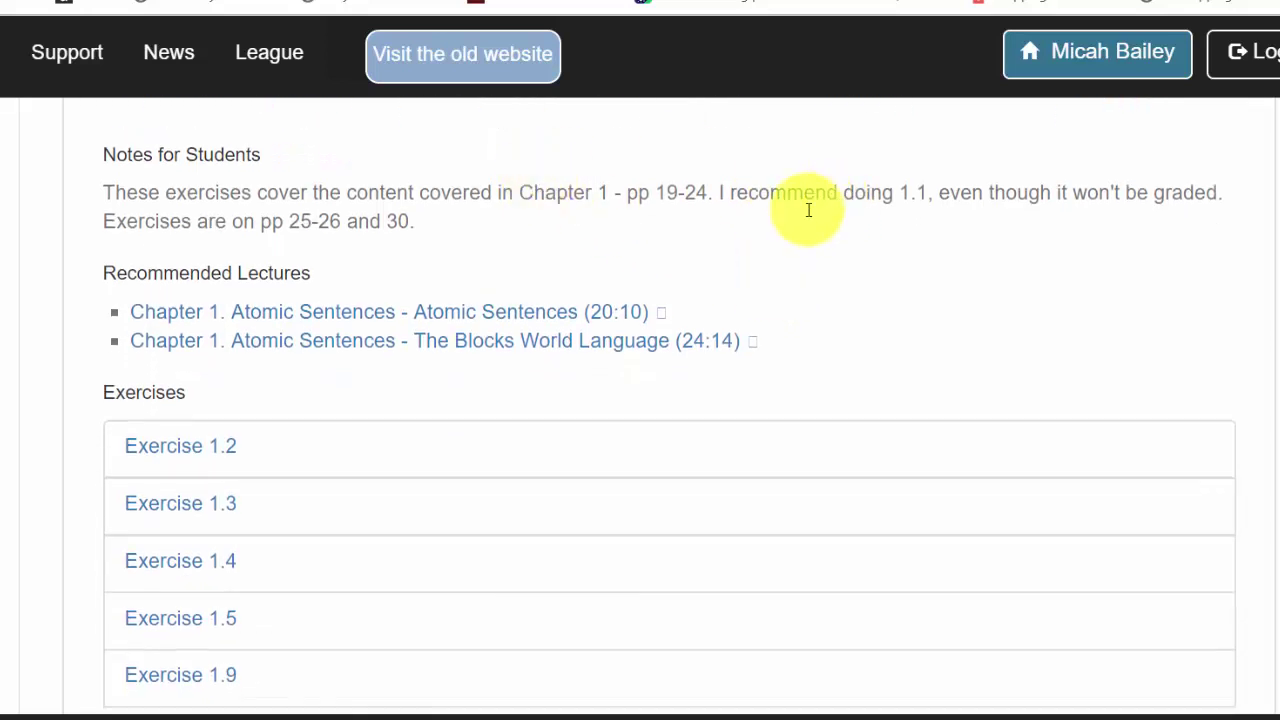
{"action": "scroll", "coordinate": [772, 222], "scroll_direction": "down", "scroll_amount": 1}
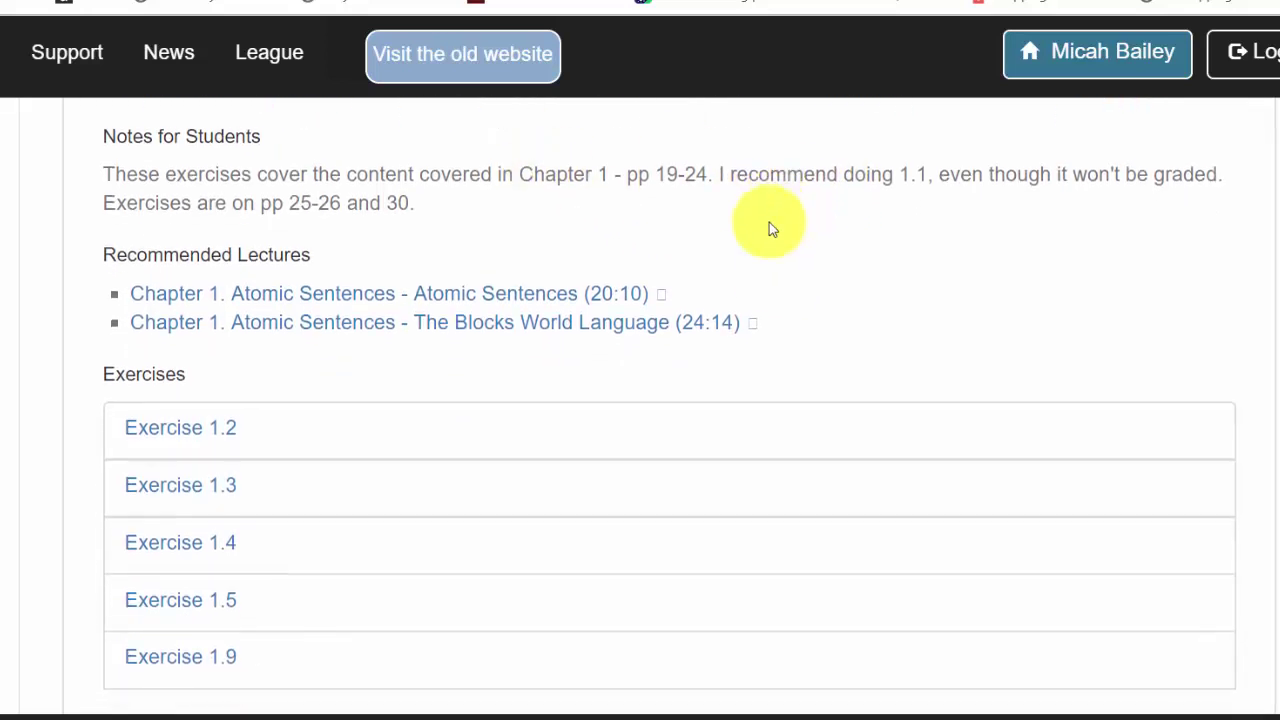
{"action": "scroll", "coordinate": [512, 290], "scroll_direction": "down", "scroll_amount": 1}
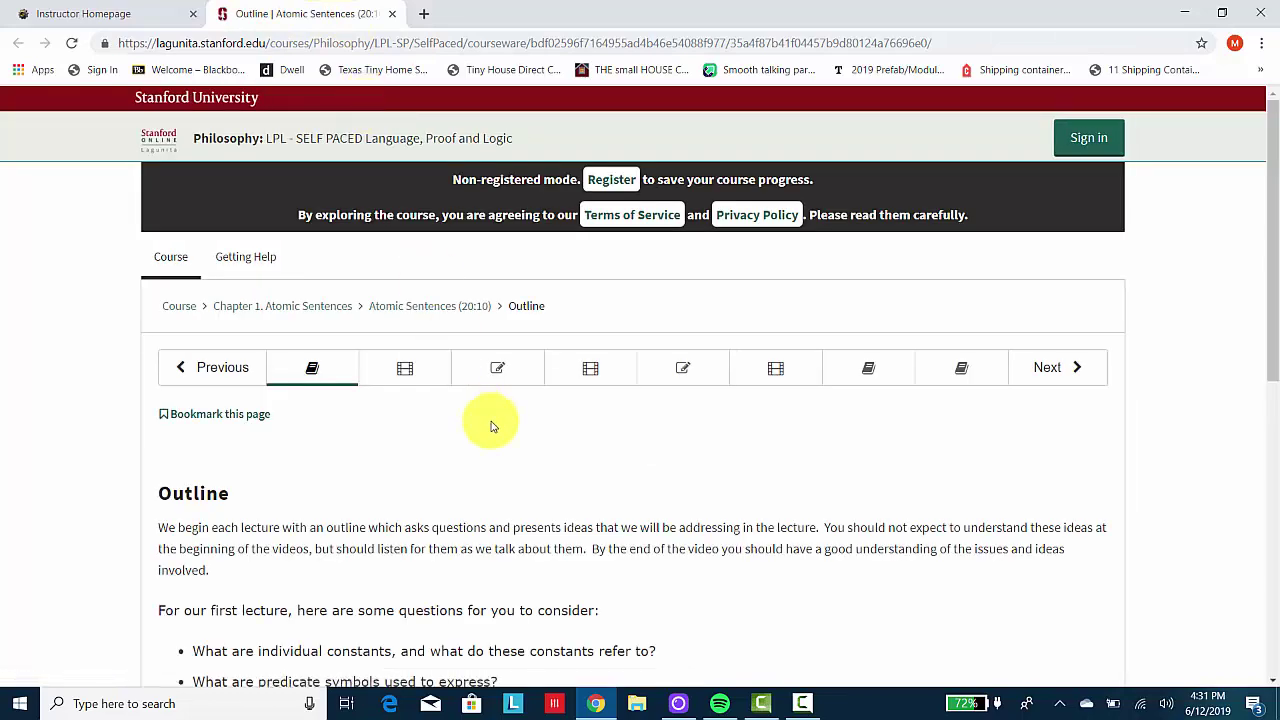
Switch to the Names and Individual Constants video, then close the Stanford Lagunita tab
{"action": "scroll", "coordinate": [484, 417], "scroll_direction": "down", "scroll_amount": 2}
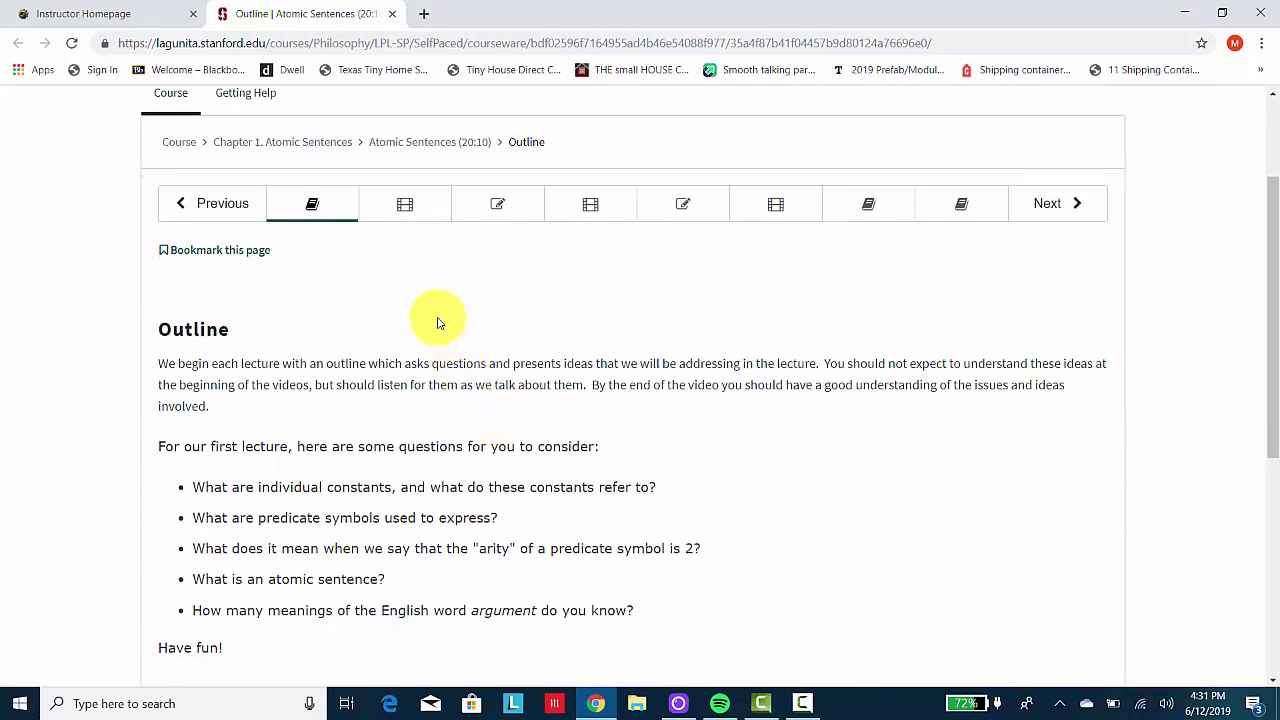
{"action": "left_click", "coordinate": [404, 203]}
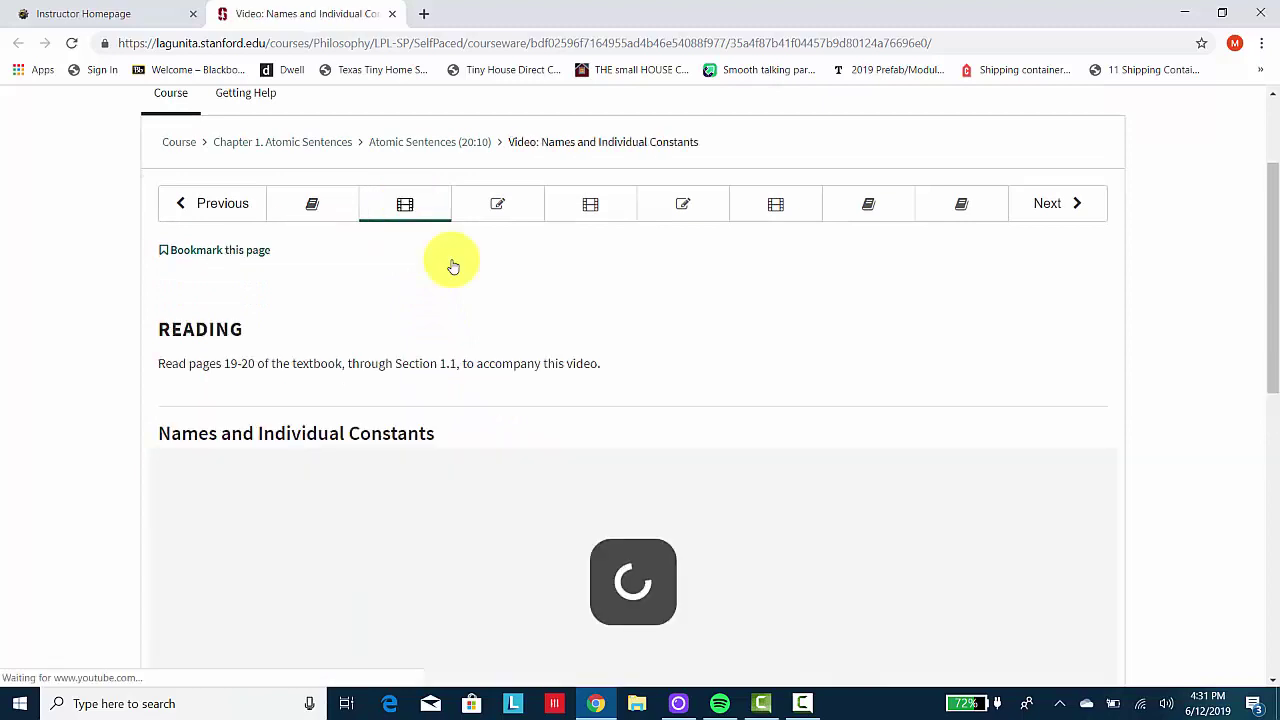
{"action": "scroll", "coordinate": [563, 391], "scroll_direction": "down", "scroll_amount": 2}
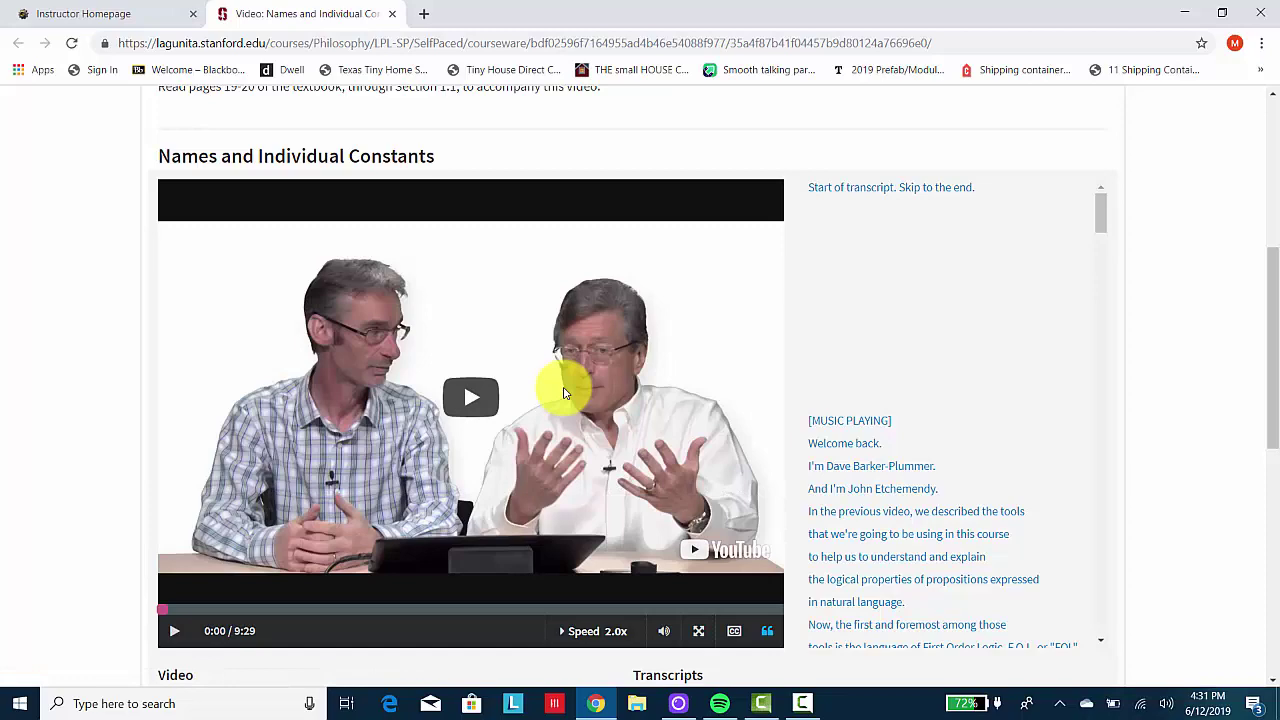
{"action": "scroll", "coordinate": [563, 390], "scroll_direction": "up", "scroll_amount": 5}
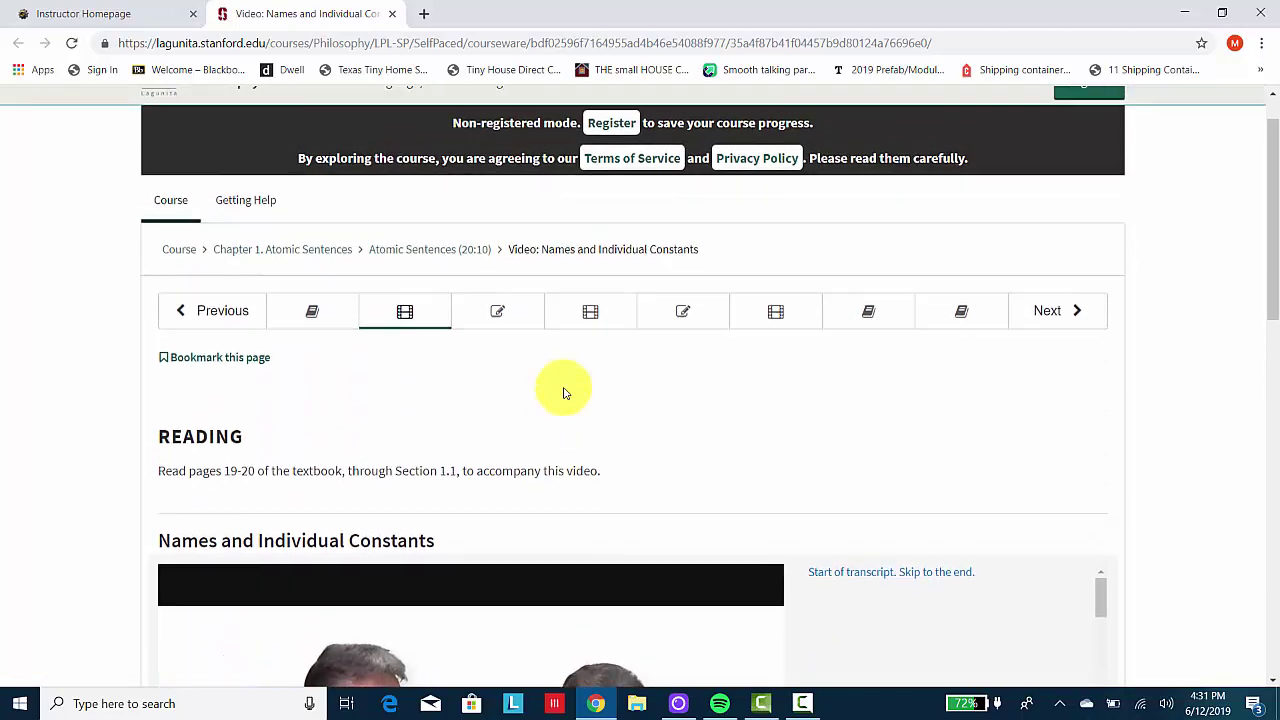
{"action": "left_click", "coordinate": [393, 15]}
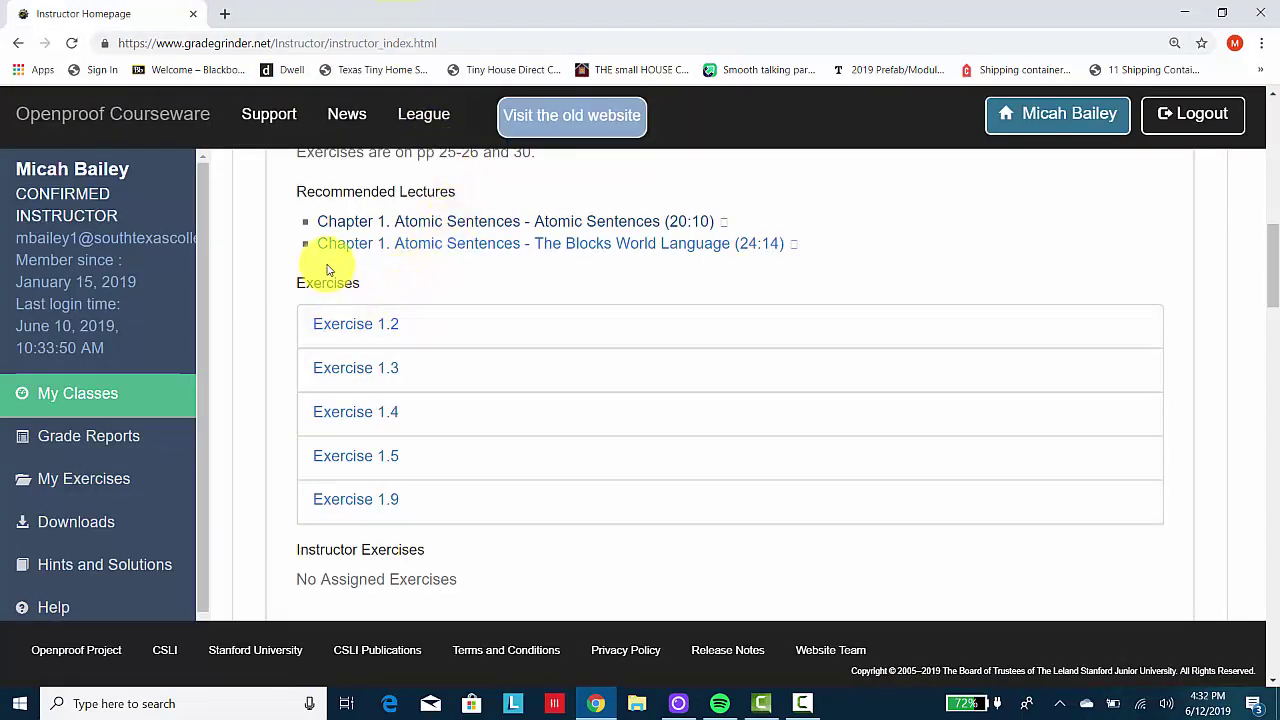
Expand Exercises 1.2, 1.3 and 1.4, showing 1.4's Sentences 1.4.sen and World 1.4.wld
{"action": "left_click", "coordinate": [336, 337]}
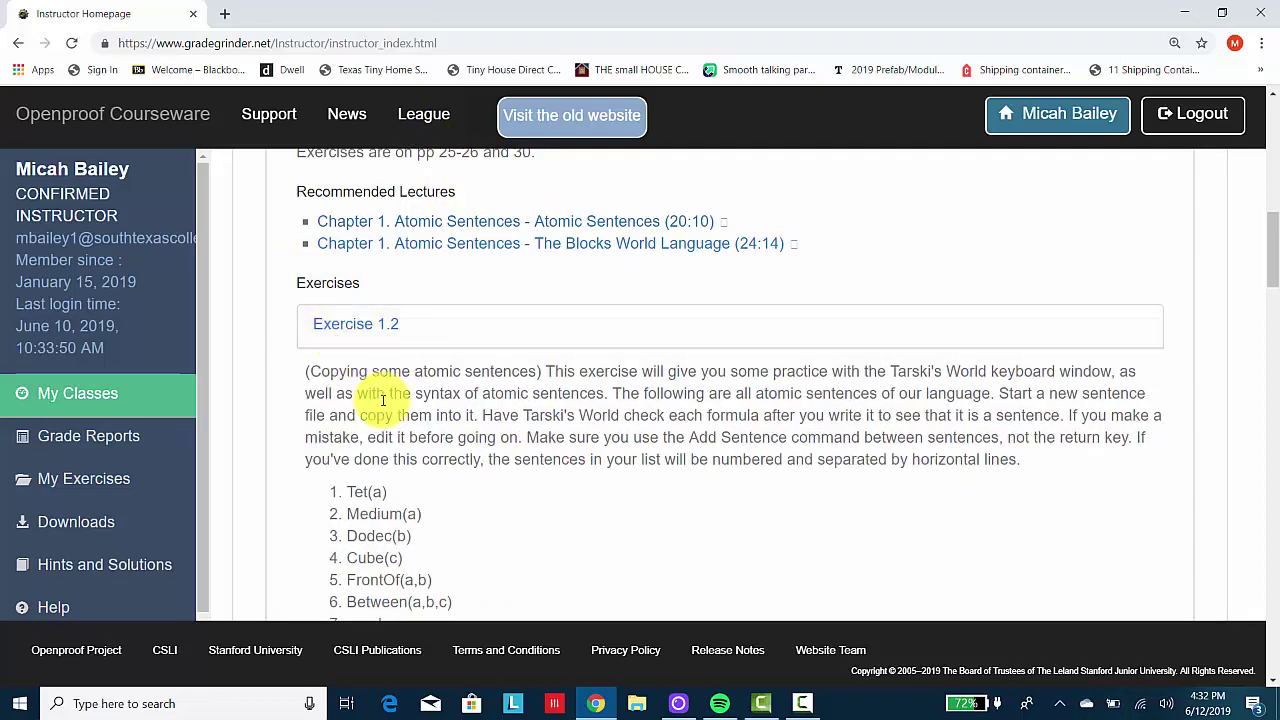
{"action": "scroll", "coordinate": [383, 400], "scroll_direction": "down", "scroll_amount": 2}
{"action": "scroll", "coordinate": [383, 400], "scroll_direction": "down", "scroll_amount": 2}
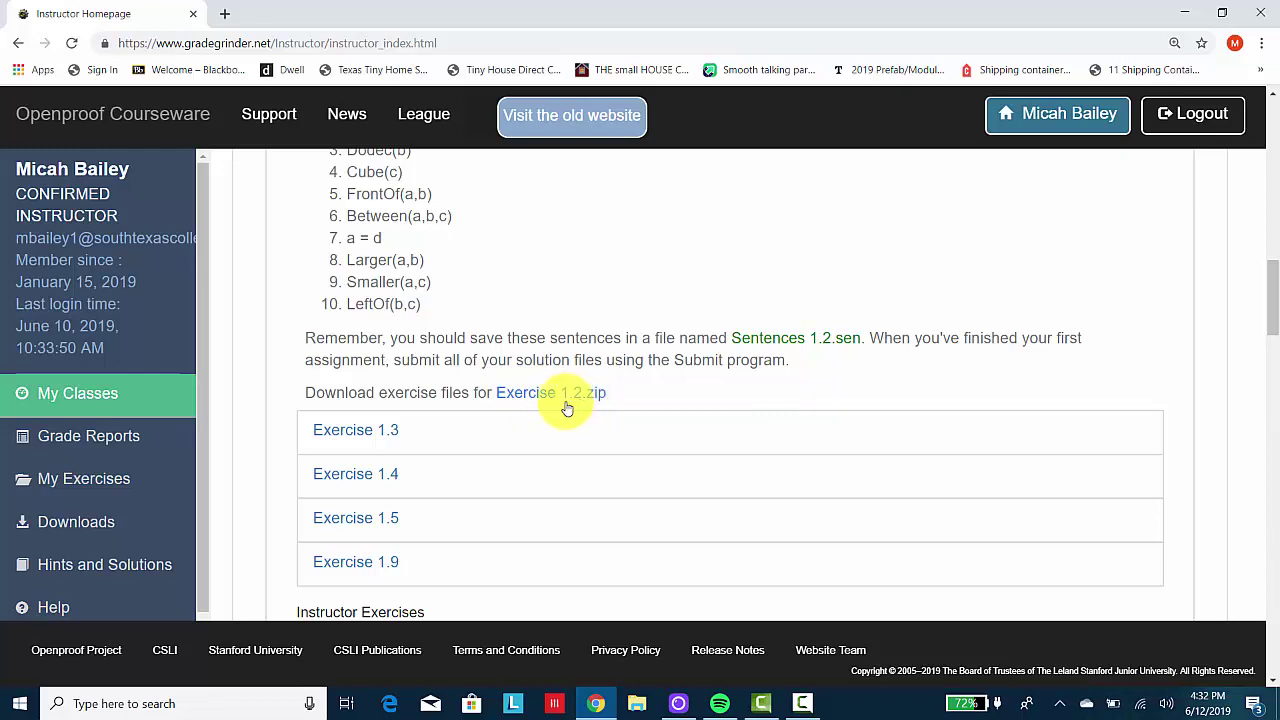
{"action": "scroll", "coordinate": [416, 370], "scroll_direction": "down", "scroll_amount": 2}
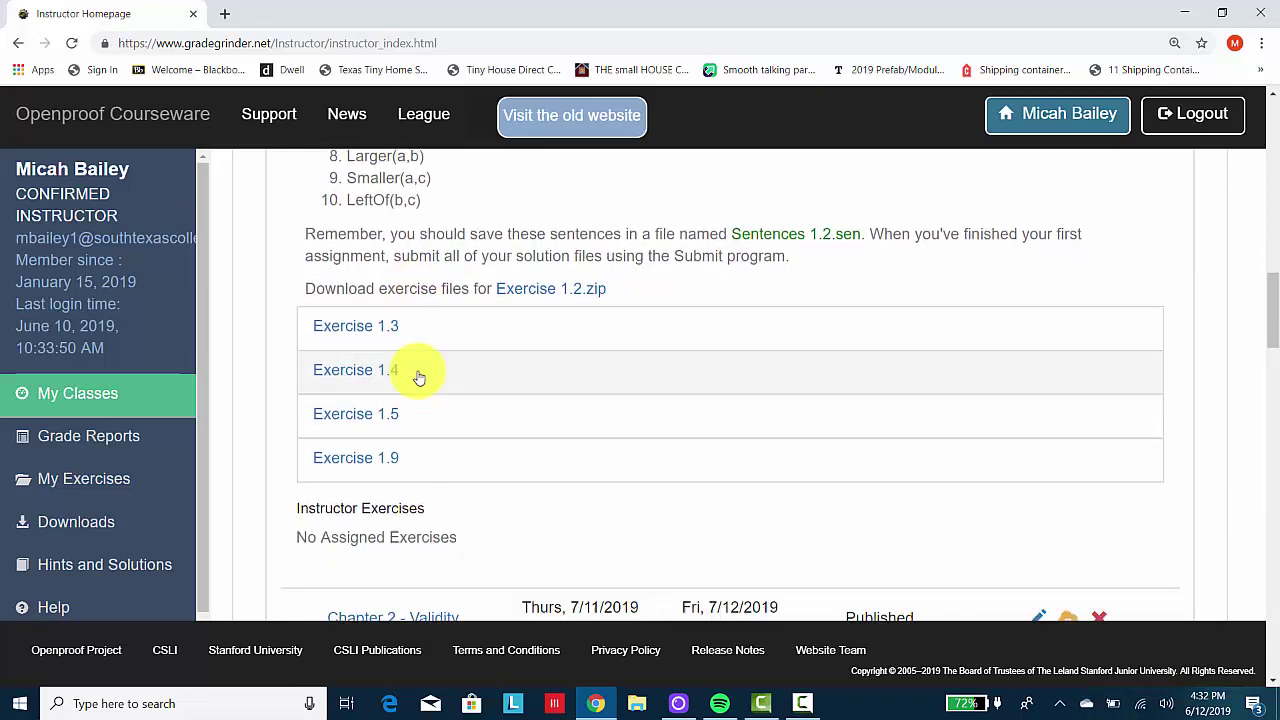
{"action": "scroll", "coordinate": [419, 377], "scroll_direction": "down", "scroll_amount": 4}
{"action": "scroll", "coordinate": [418, 377], "scroll_direction": "up", "scroll_amount": 4}
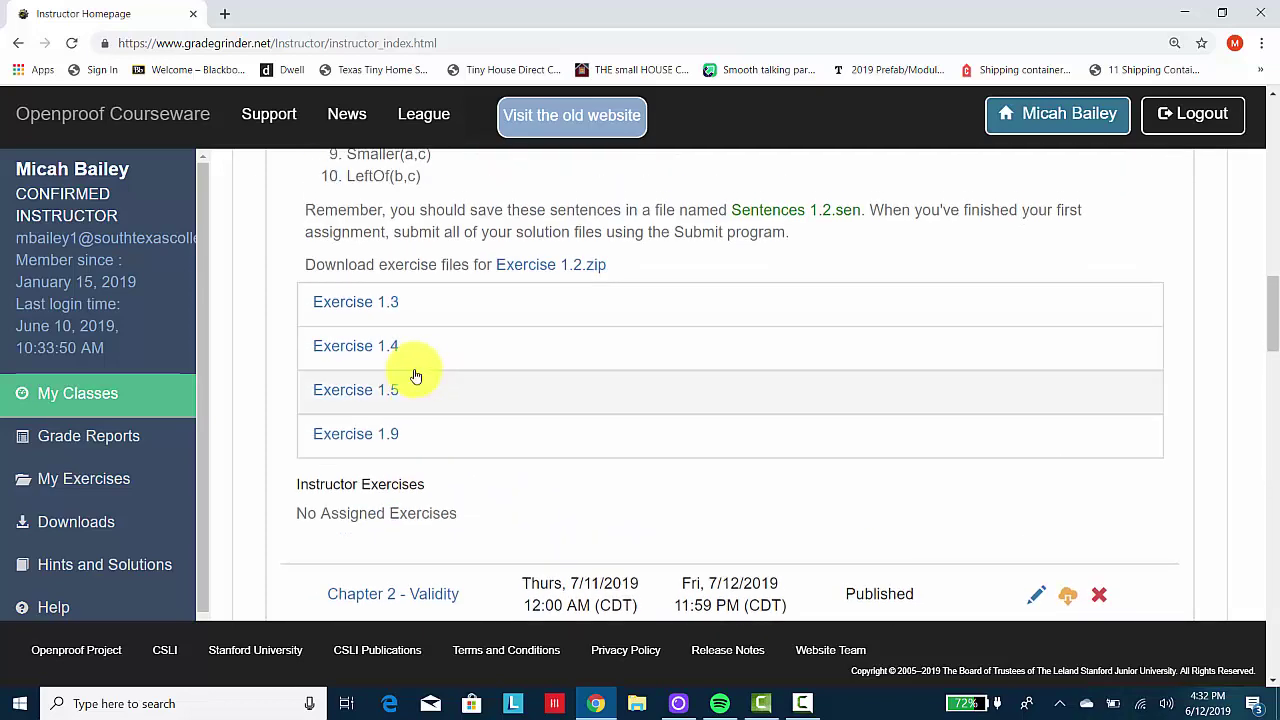
{"action": "left_click", "coordinate": [352, 298]}
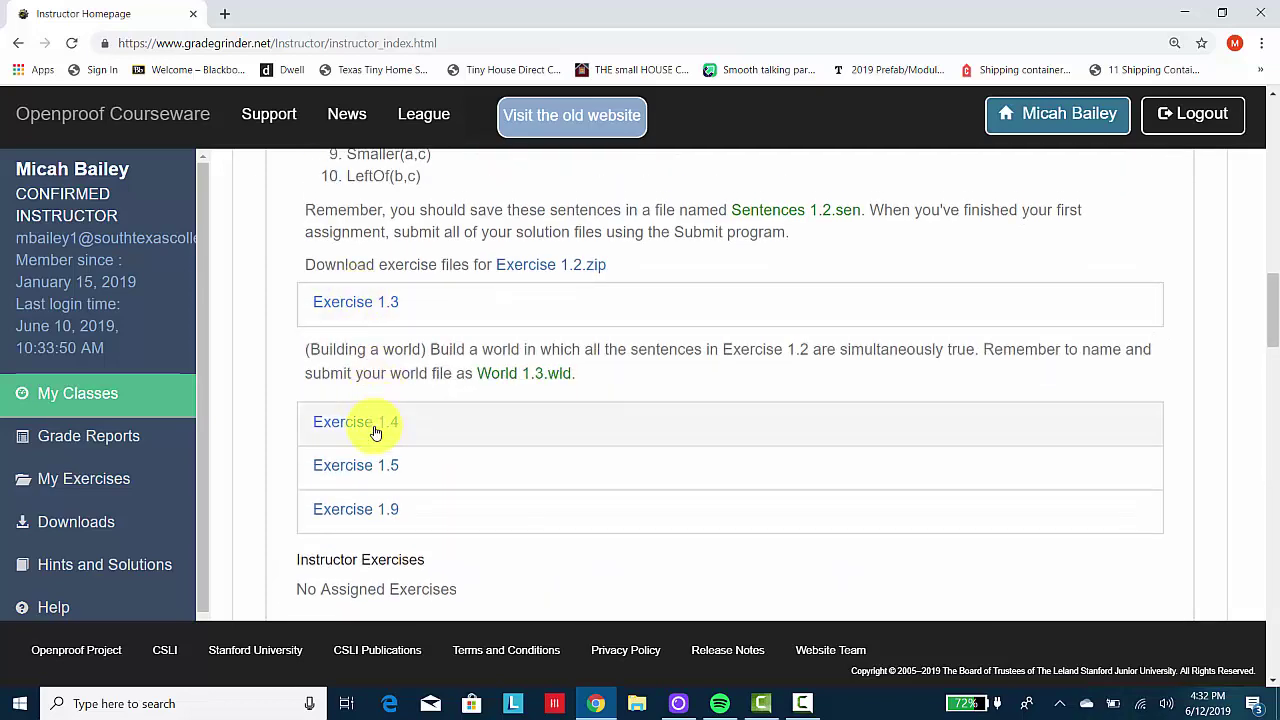
{"action": "left_click", "coordinate": [375, 432]}
{"action": "scroll", "coordinate": [386, 491], "scroll_direction": "down", "scroll_amount": 6}
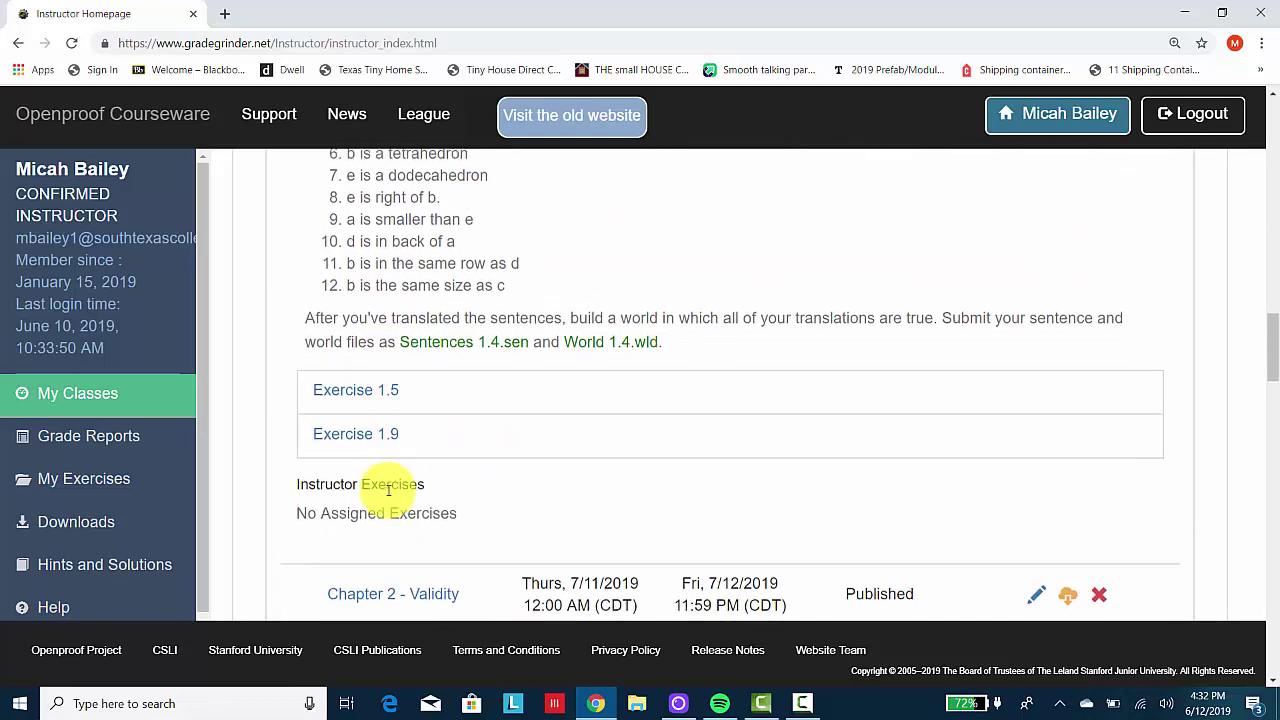
{"action": "scroll", "coordinate": [356, 424], "scroll_direction": "down", "scroll_amount": 6}
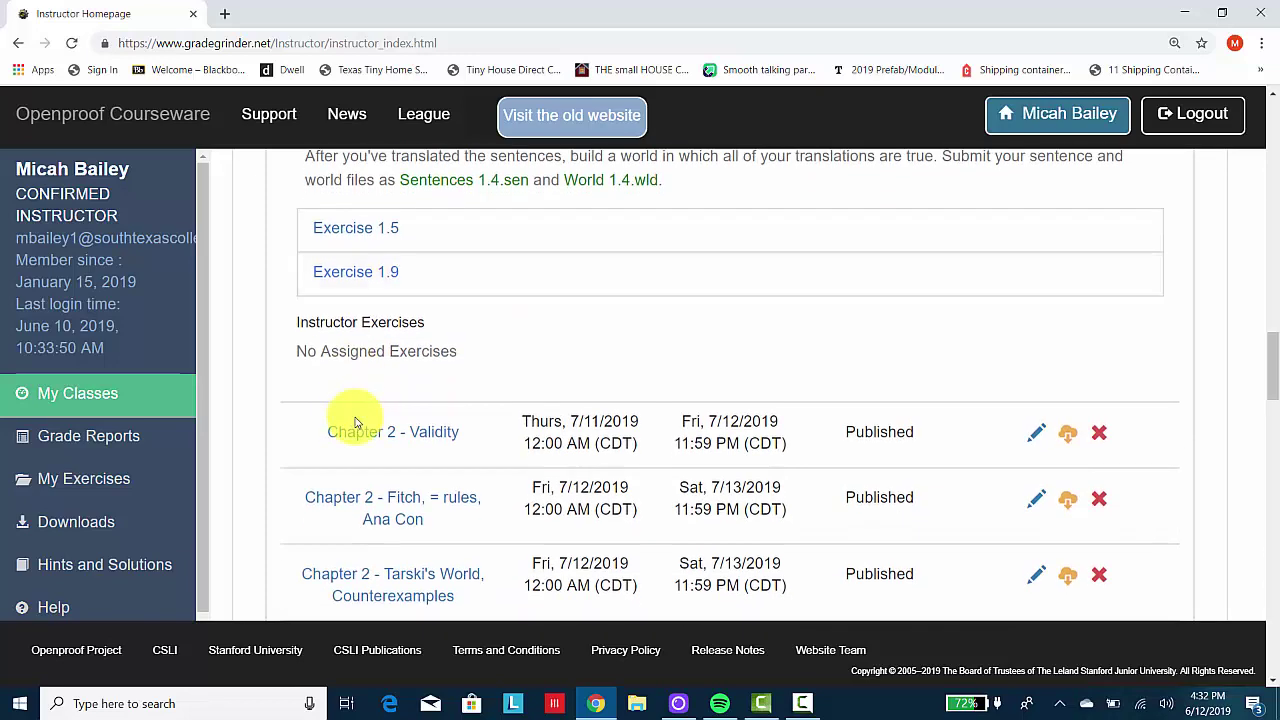
Open the Chapter 4 - Truth Tables, Tautological Equivalence assignment details and scroll its exercises
{"action": "scroll", "coordinate": [356, 424], "scroll_direction": "down", "scroll_amount": 2}
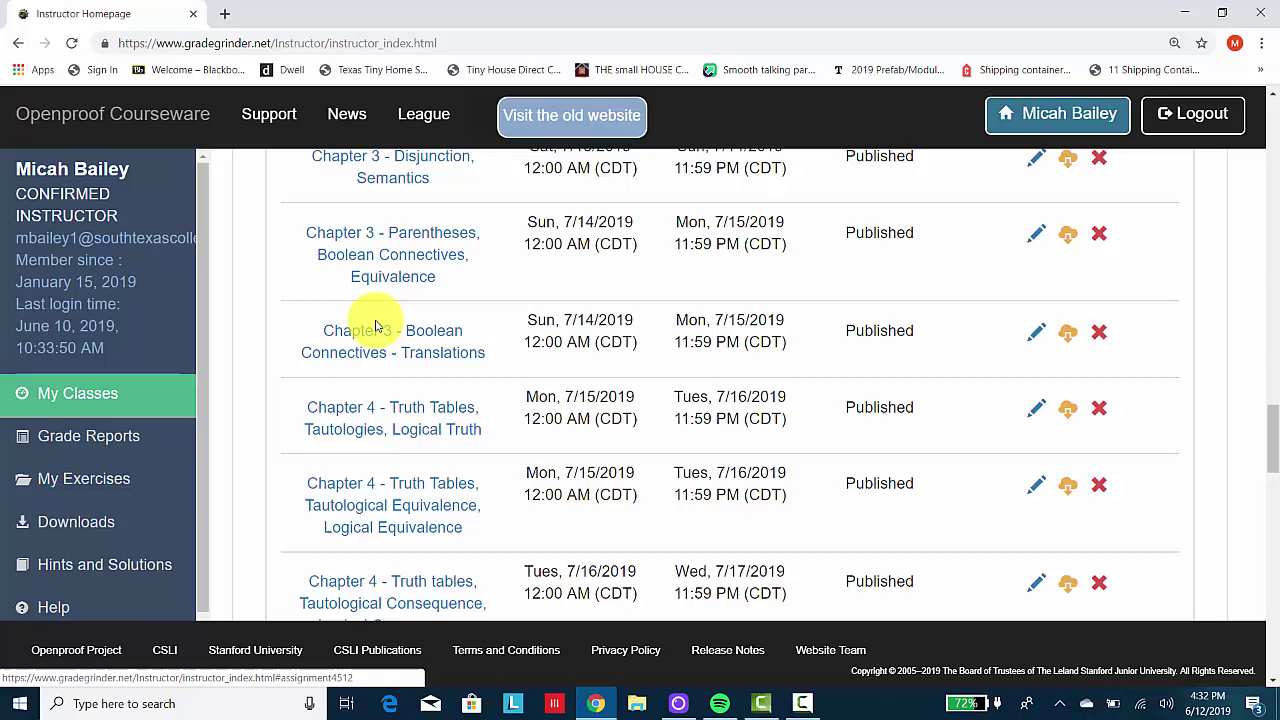
{"action": "scroll", "coordinate": [373, 345], "scroll_direction": "down", "scroll_amount": 2}
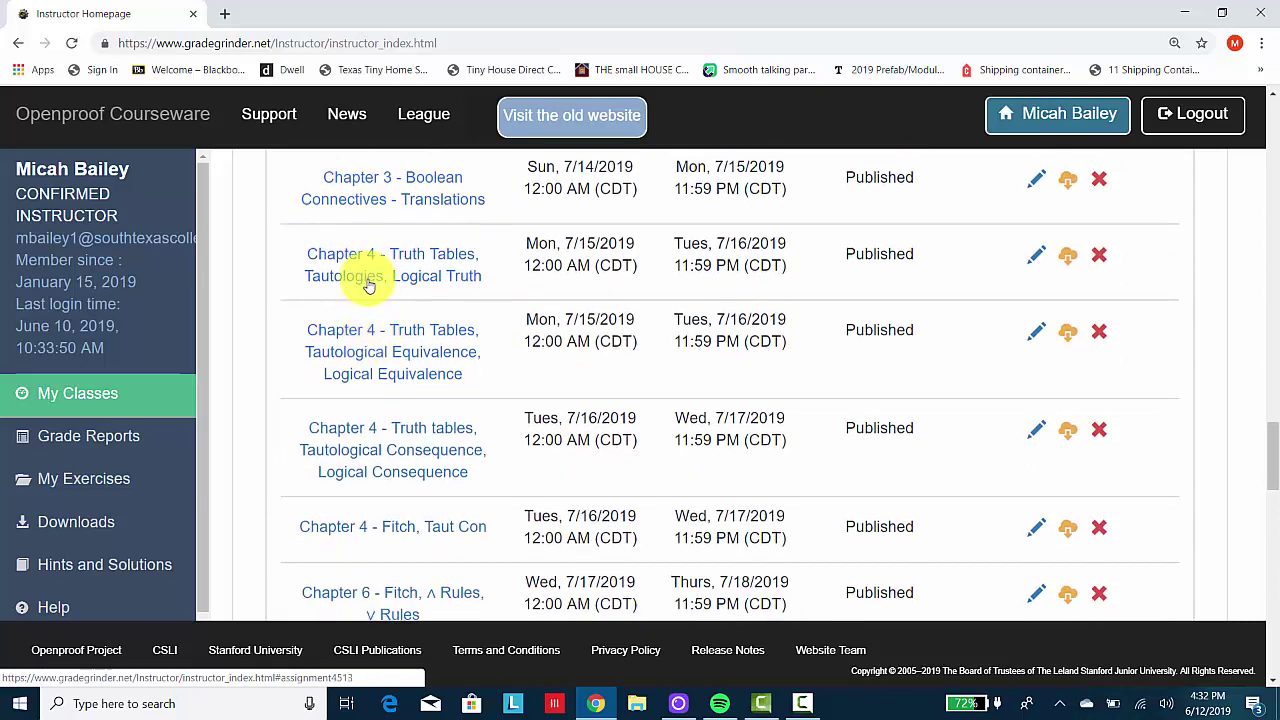
{"action": "left_click", "coordinate": [373, 333]}
{"action": "scroll", "coordinate": [373, 333], "scroll_direction": "down", "scroll_amount": 3}
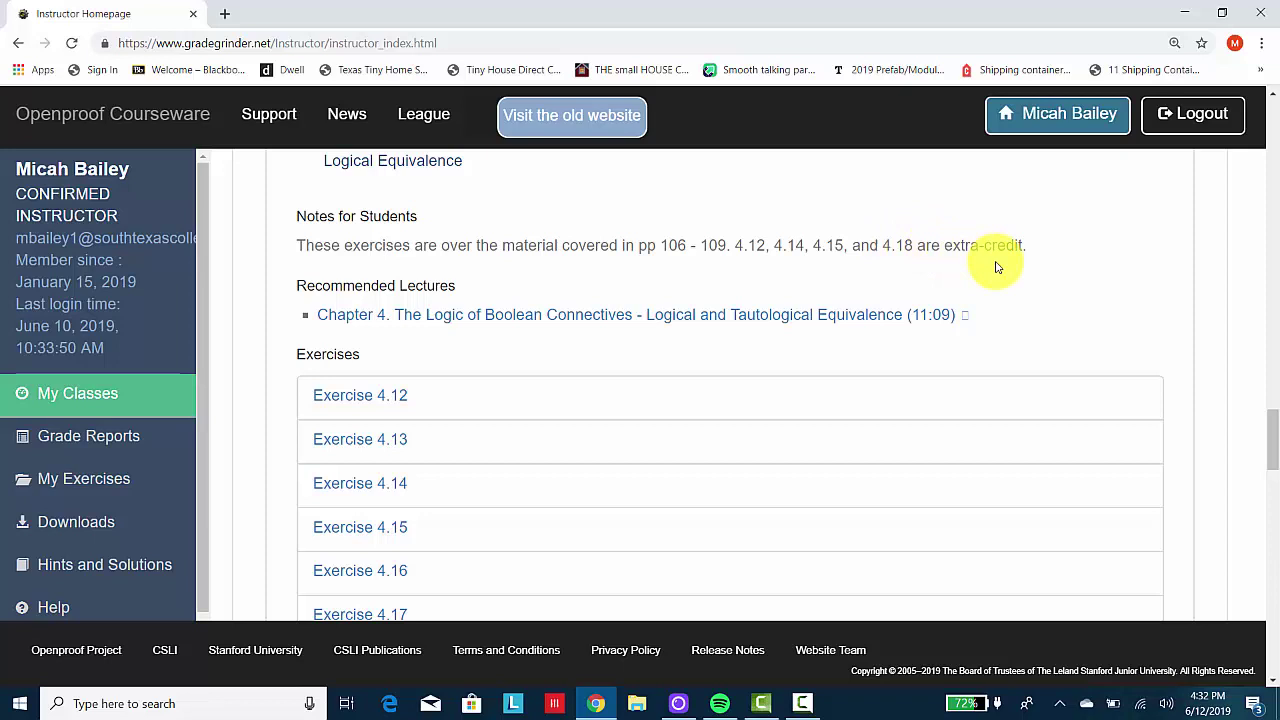
{"action": "scroll", "coordinate": [788, 236], "scroll_direction": "down", "scroll_amount": 1}
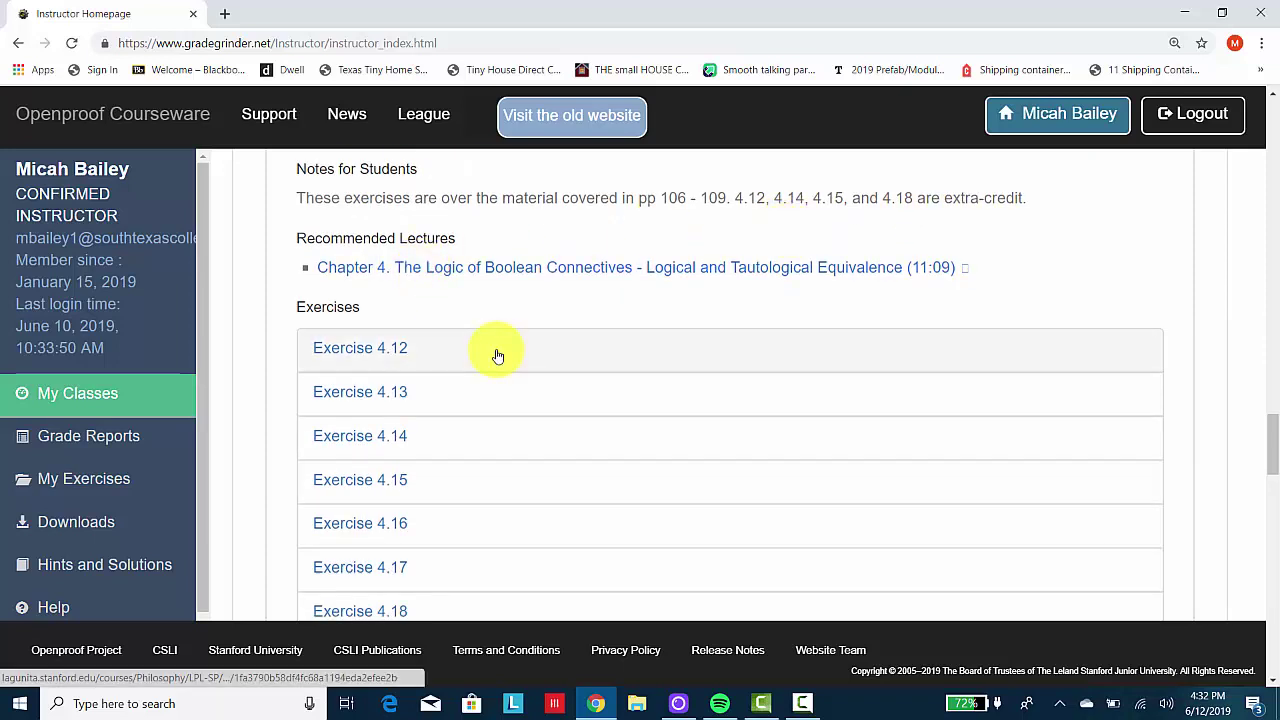
{"action": "scroll", "coordinate": [494, 349], "scroll_direction": "down", "scroll_amount": 1}
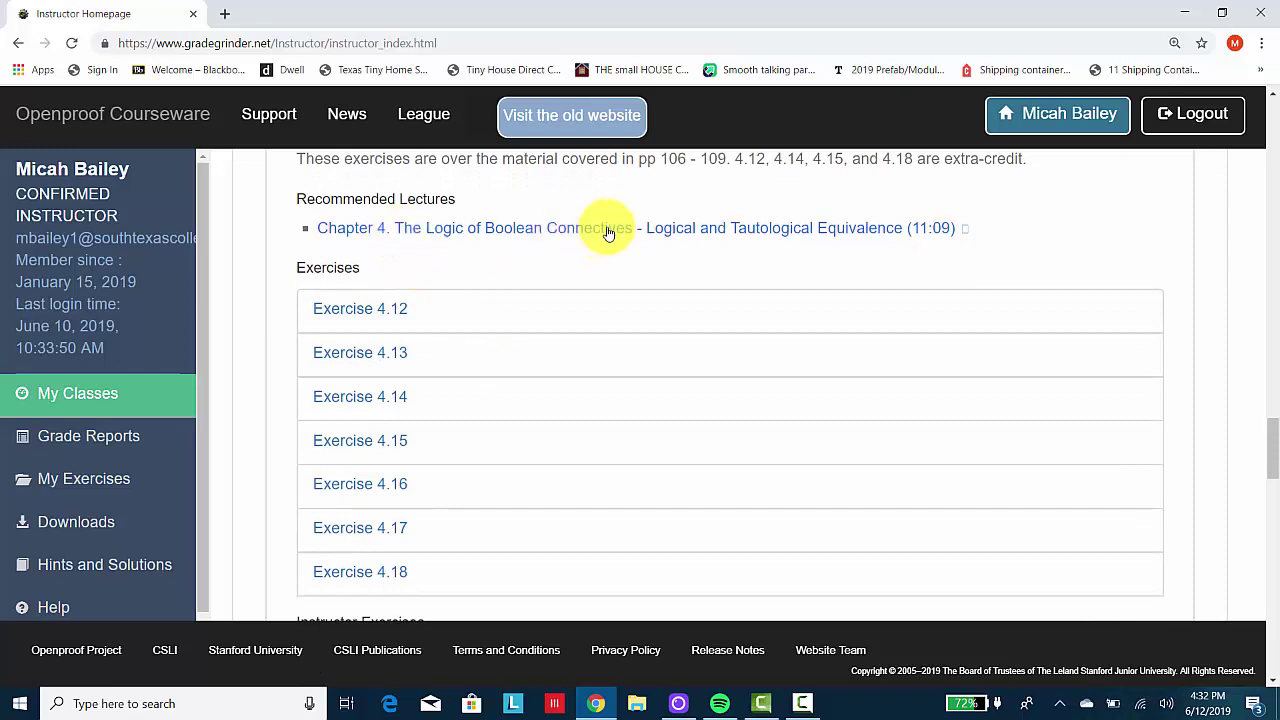
Expand Exercise 4.14 (associativity) and Exercise 4.15 (idempotence) descriptions
{"action": "left_click", "coordinate": [368, 399]}
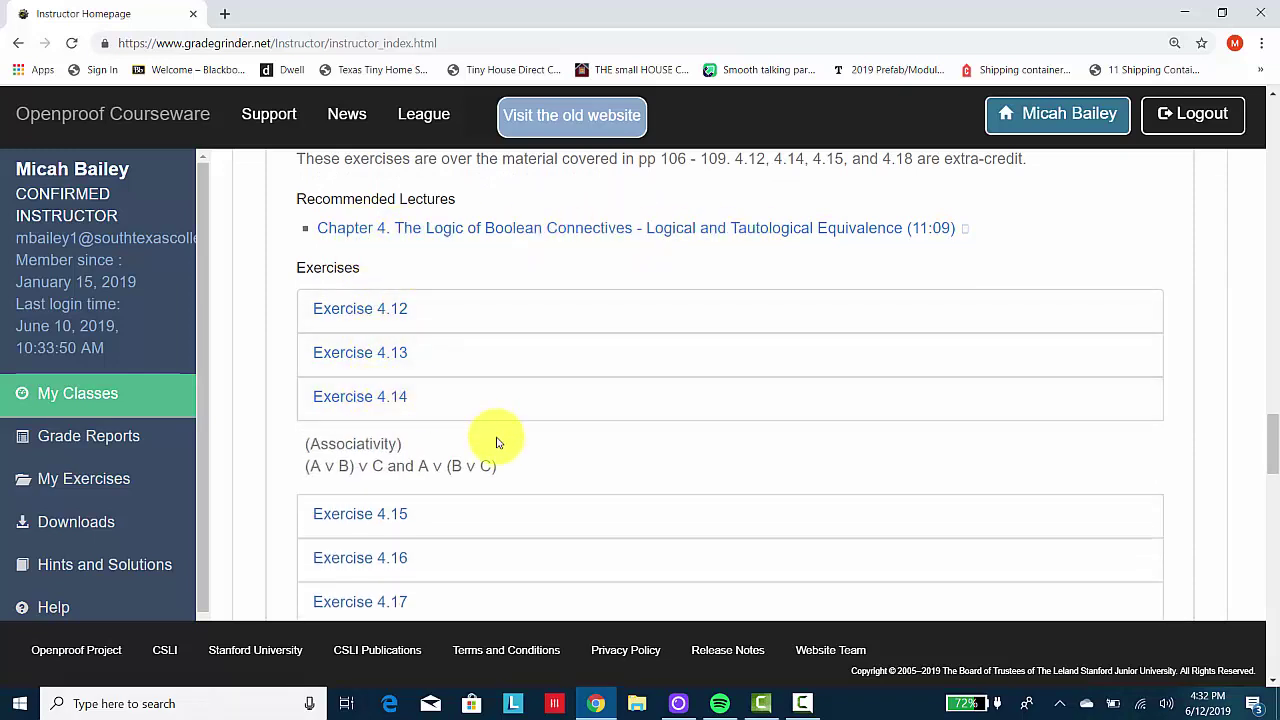
{"action": "scroll", "coordinate": [495, 440], "scroll_direction": "down", "scroll_amount": 1}
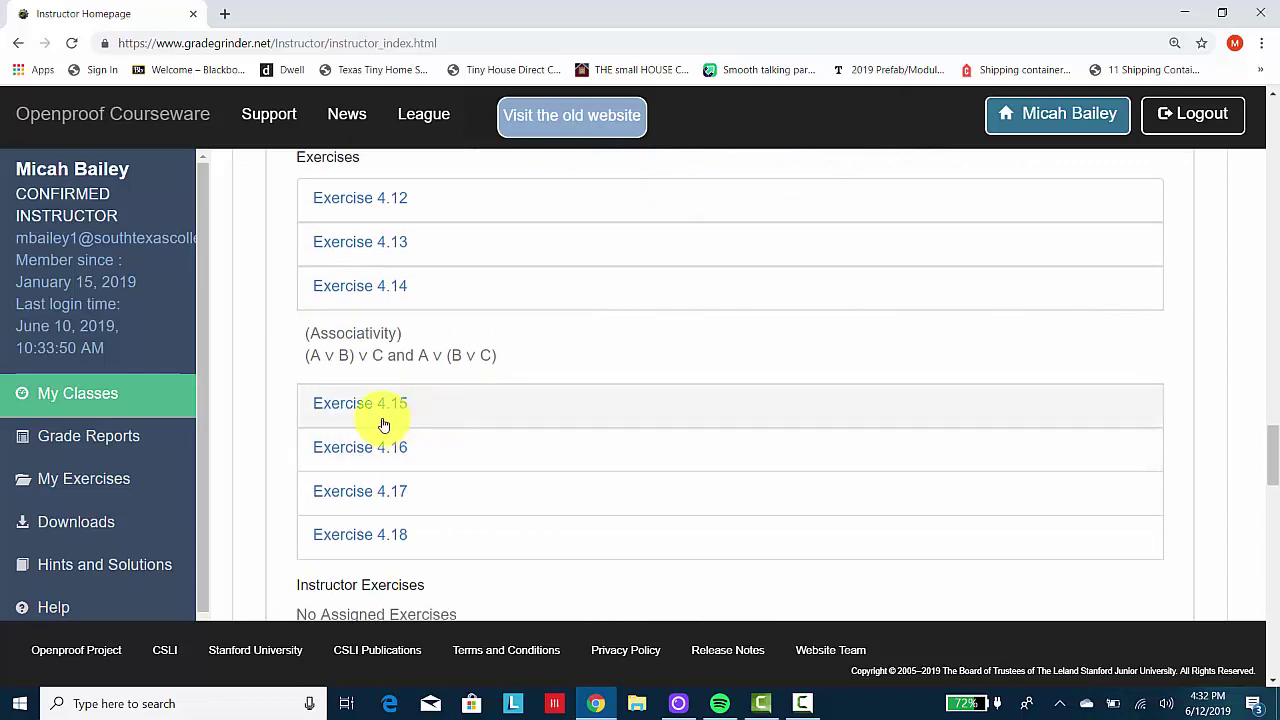
{"action": "left_click", "coordinate": [383, 425]}
{"action": "scroll", "coordinate": [374, 416], "scroll_direction": "down", "scroll_amount": 2}
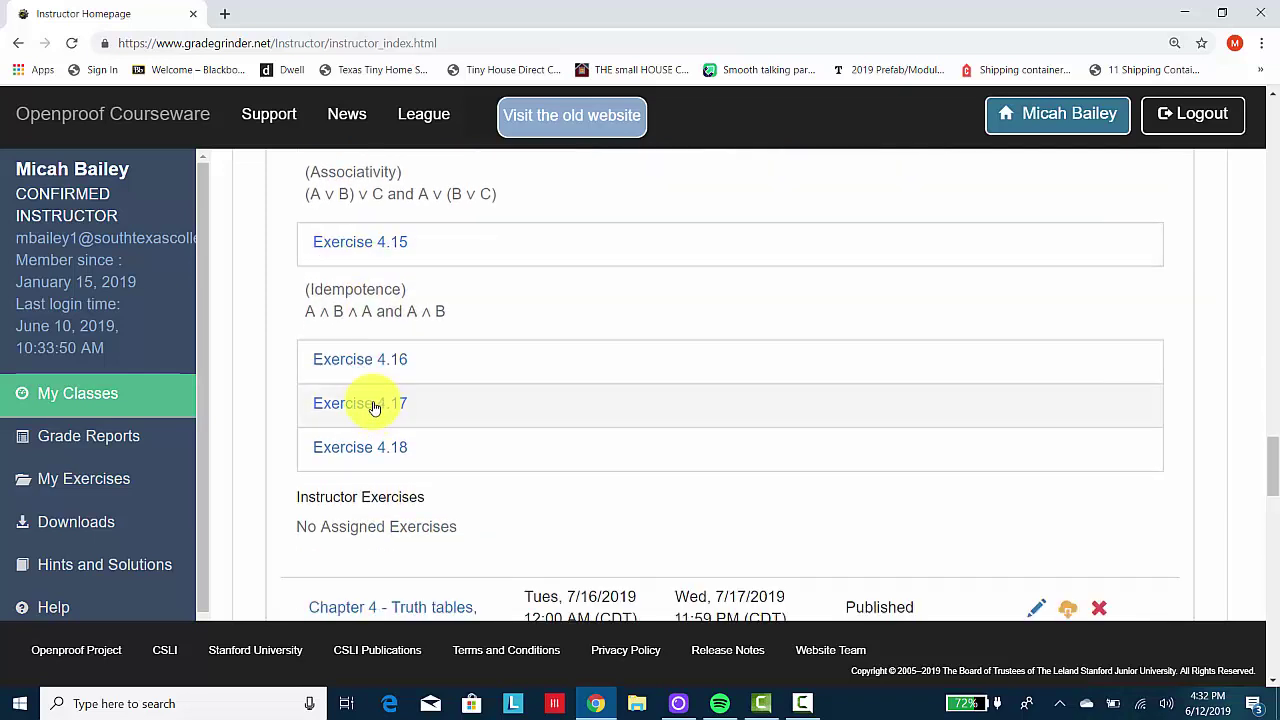
{"action": "scroll", "coordinate": [374, 369], "scroll_direction": "up", "scroll_amount": 3}
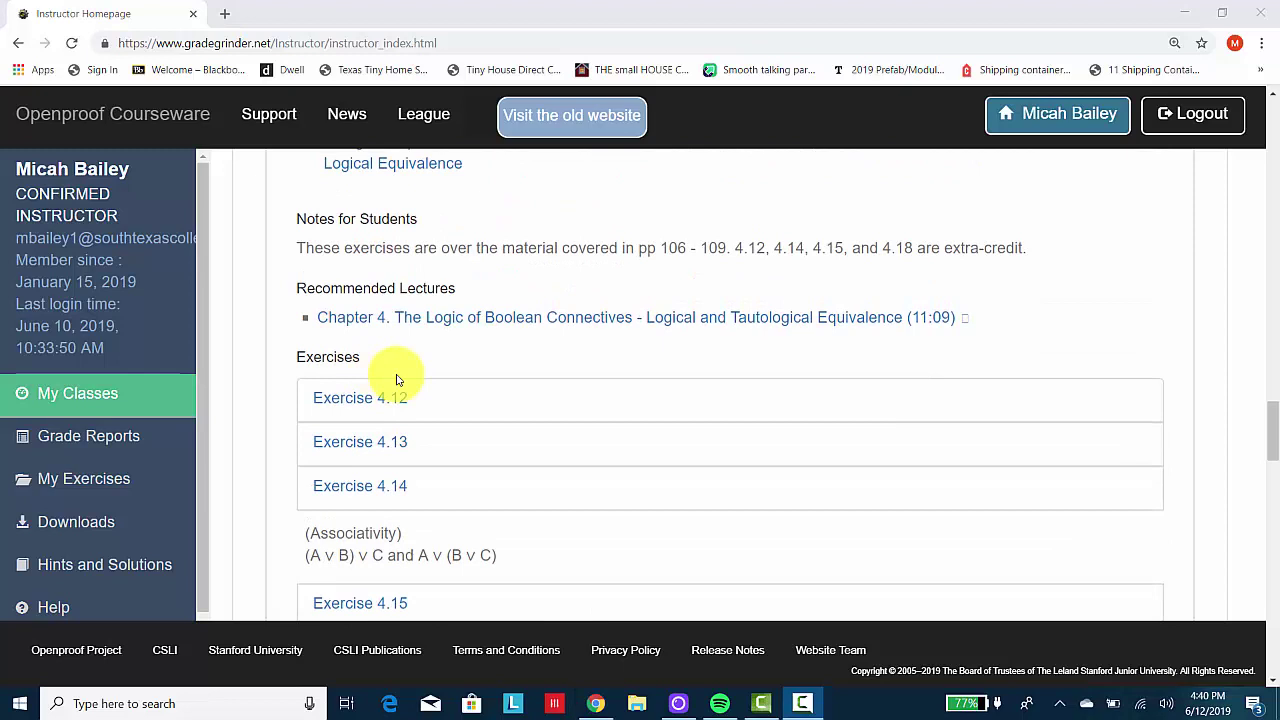
View the Grade Reports page, then go to the LPL Hints and Solutions page
{"action": "left_click", "coordinate": [96, 438]}
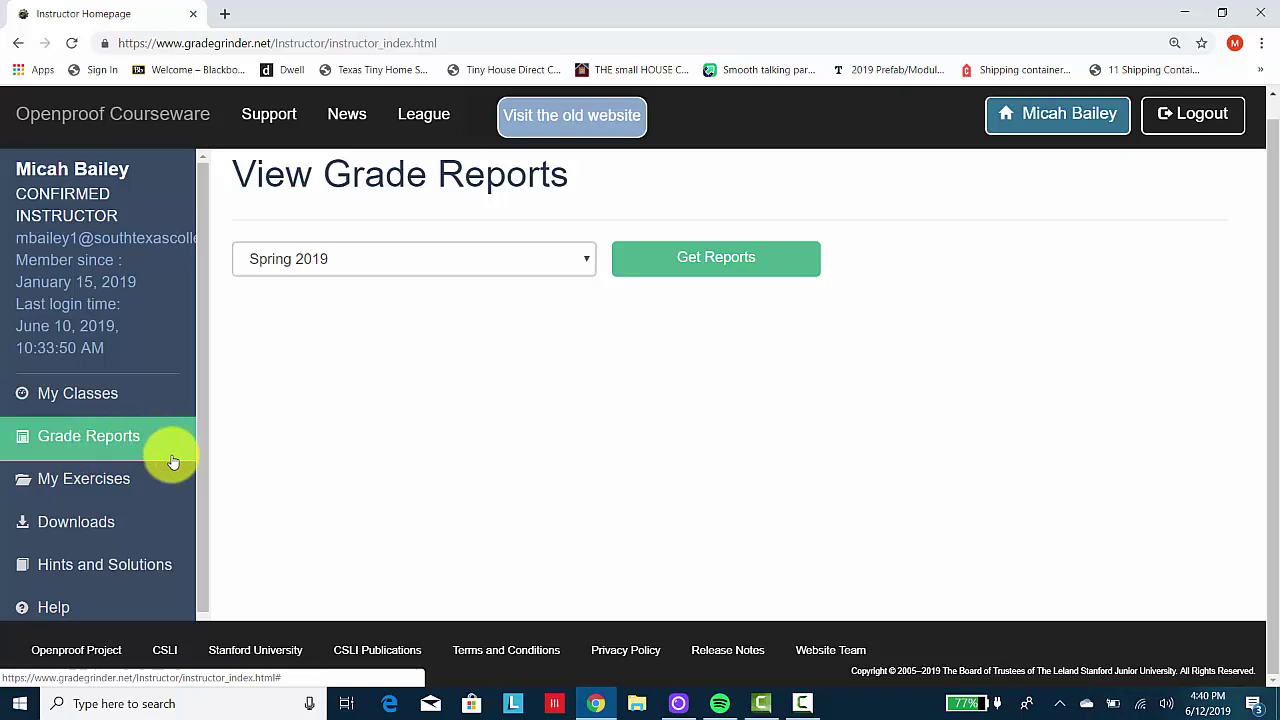
{"action": "scroll", "coordinate": [169, 482], "scroll_direction": "down", "scroll_amount": 1}
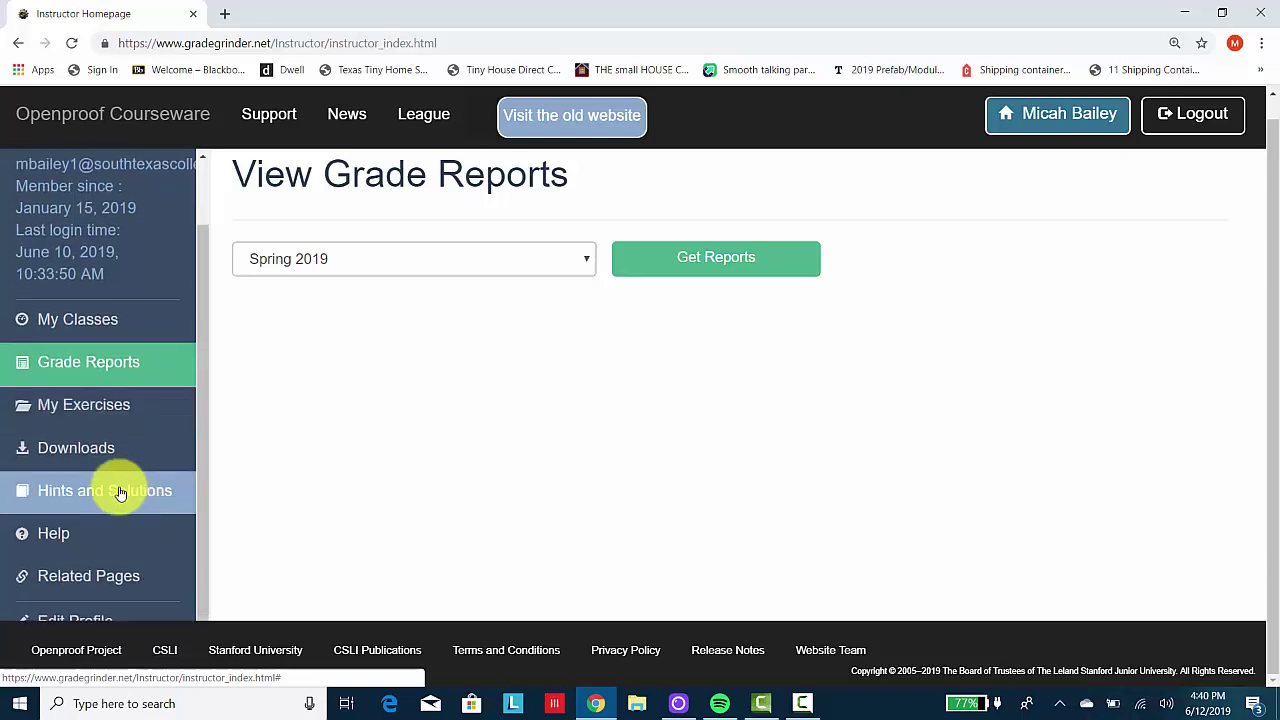
{"action": "left_click", "coordinate": [79, 500]}
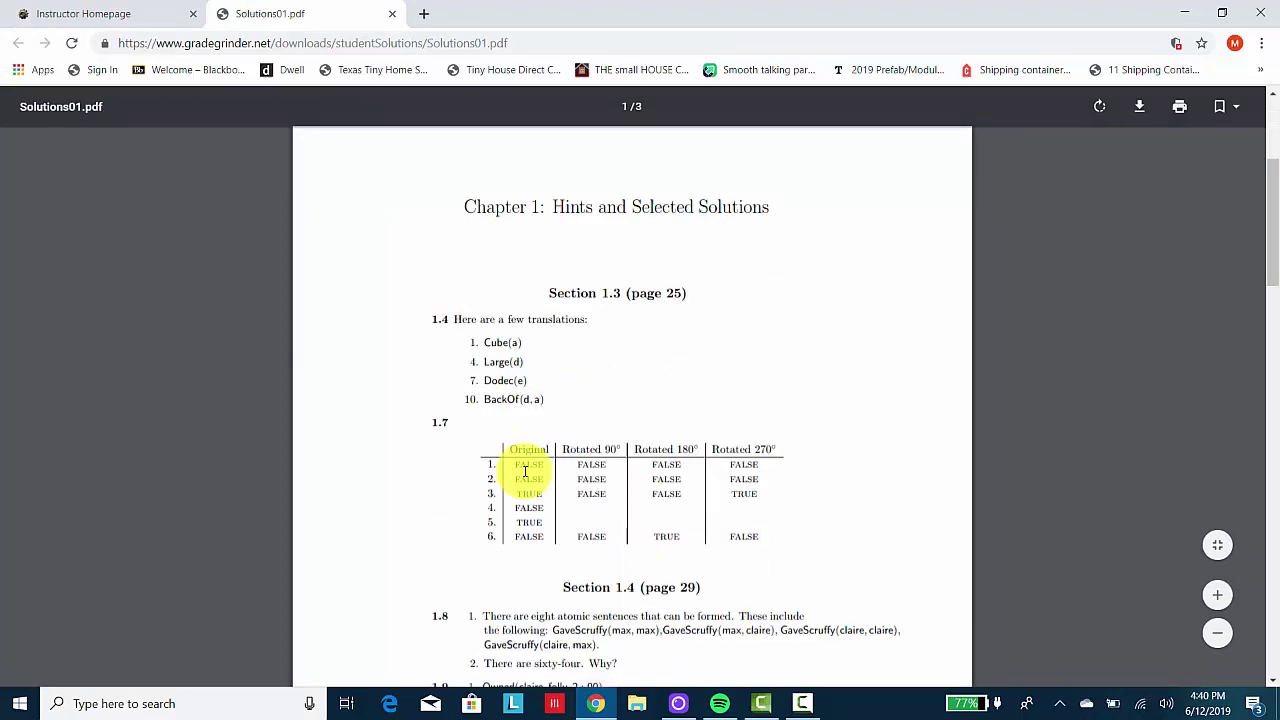
Scroll through the 3-page Solutions01.pdf with Chapter 1 hints for Sections 1.3–1.5
{"action": "scroll", "coordinate": [523, 470], "scroll_direction": "down", "scroll_amount": 2}
{"action": "scroll", "coordinate": [523, 470], "scroll_direction": "up", "scroll_amount": 1}
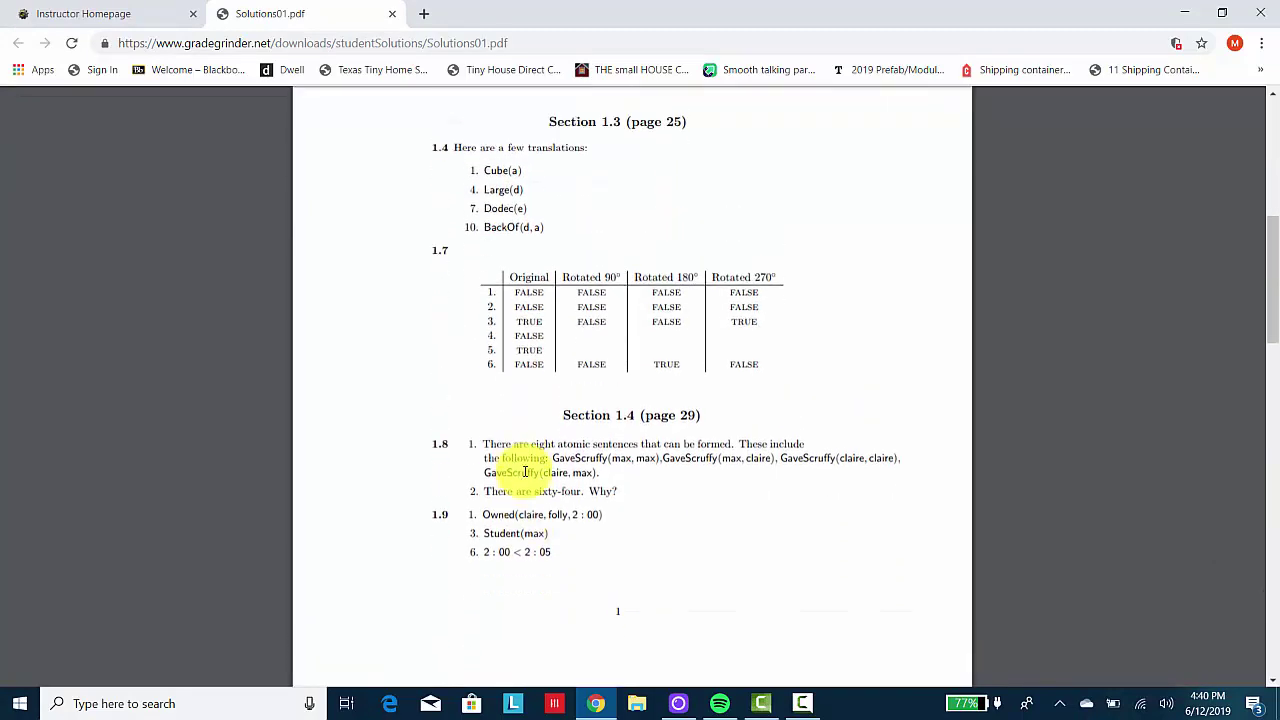
{"action": "scroll", "coordinate": [523, 470], "scroll_direction": "down", "scroll_amount": 2}
{"action": "scroll", "coordinate": [524, 471], "scroll_direction": "down", "scroll_amount": 5}
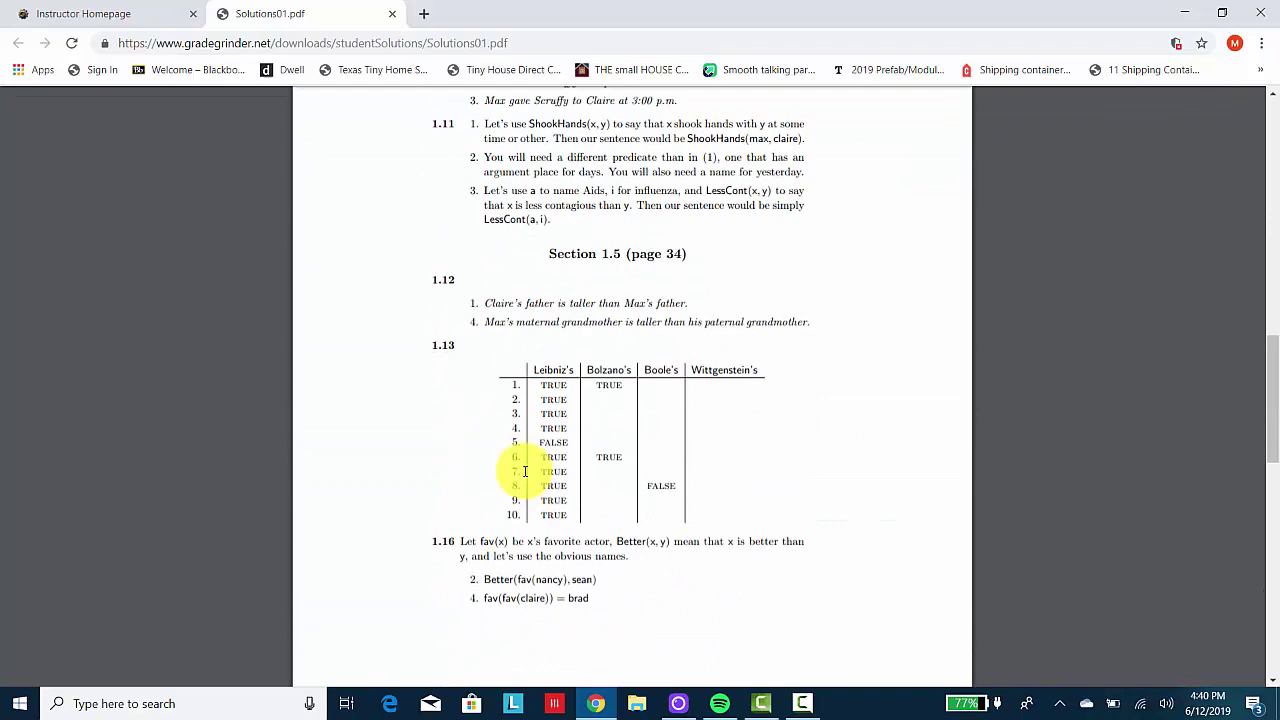
{"action": "scroll", "coordinate": [523, 471], "scroll_direction": "up", "scroll_amount": 10}
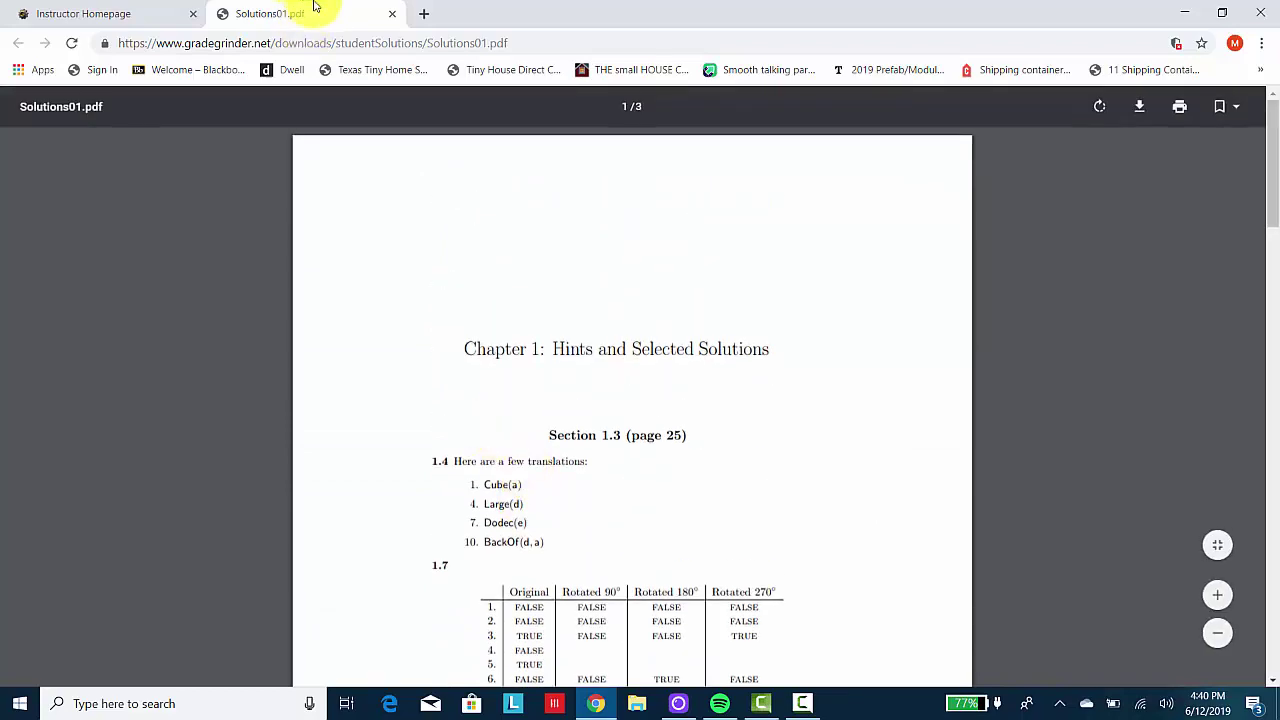